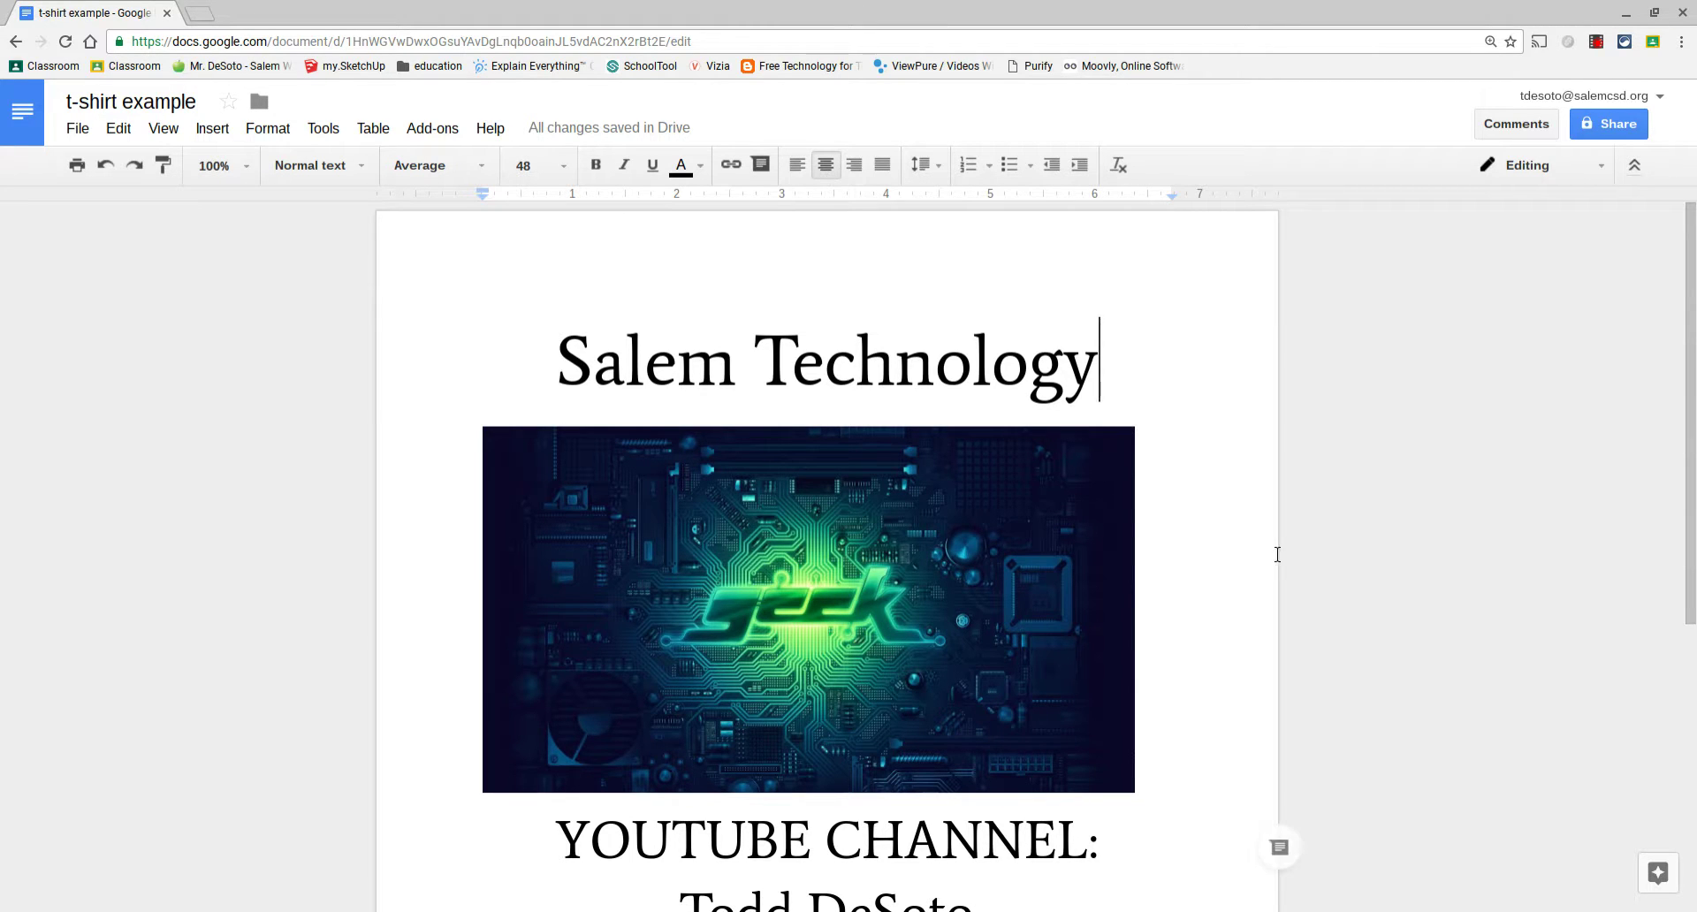
Zoom the browser out two steps so the whole t-shirt design and YouTube link fit on screen.
scroll(1238, 573, "down", 3)
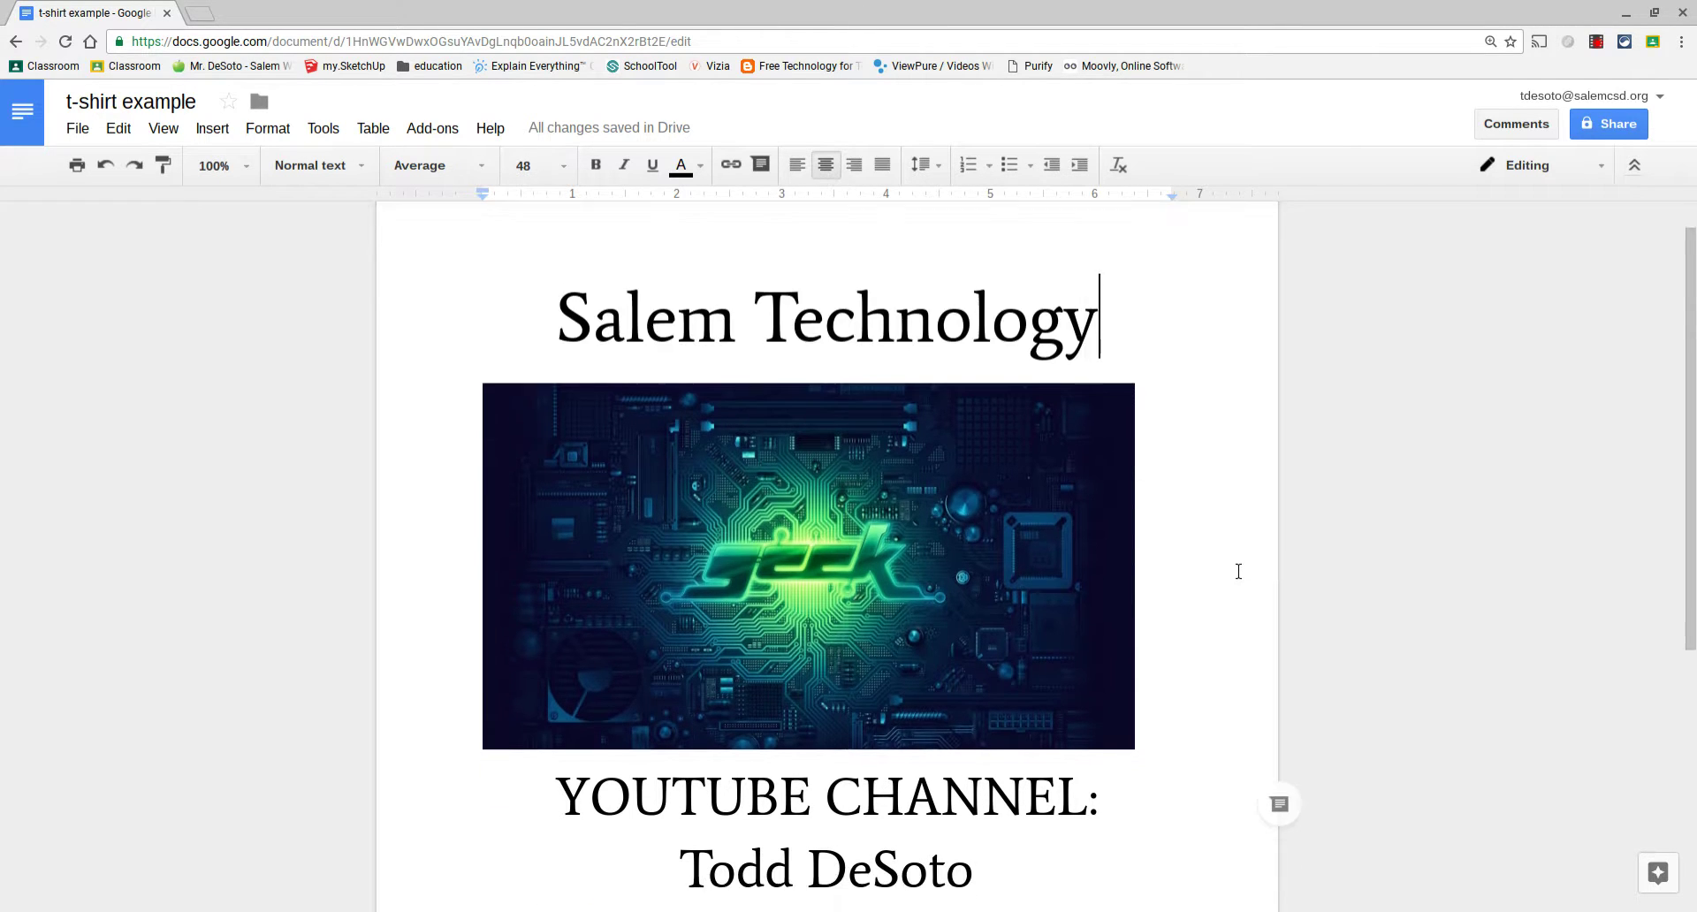
scroll(1239, 572, "up", 2)
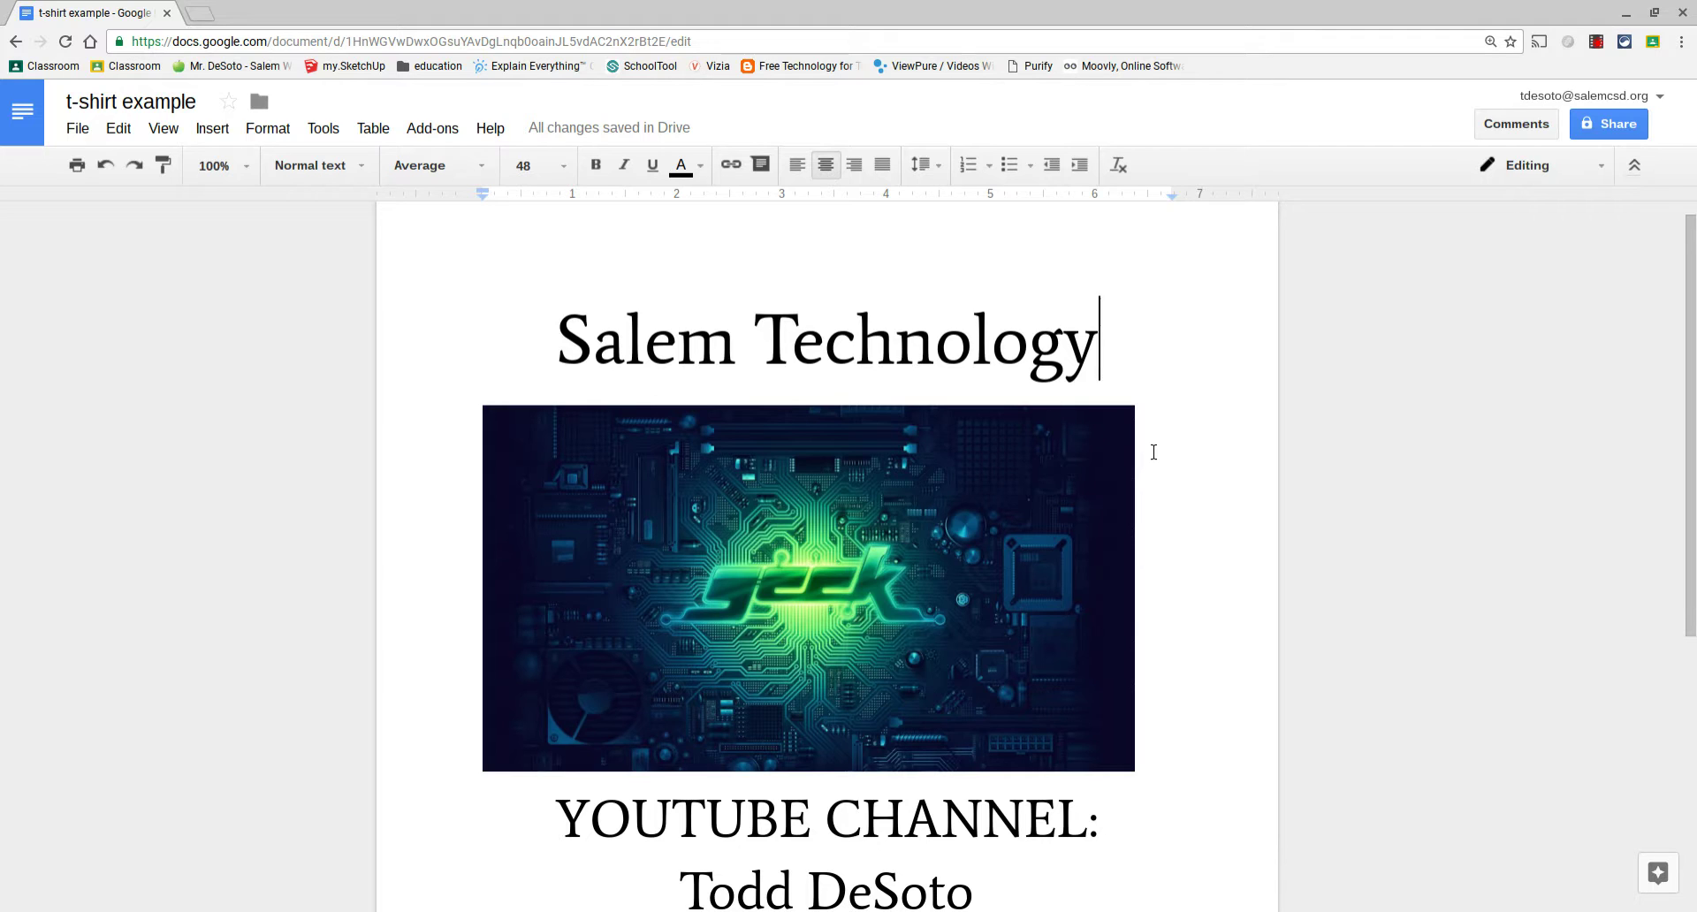
scroll(1156, 373, "down", 3)
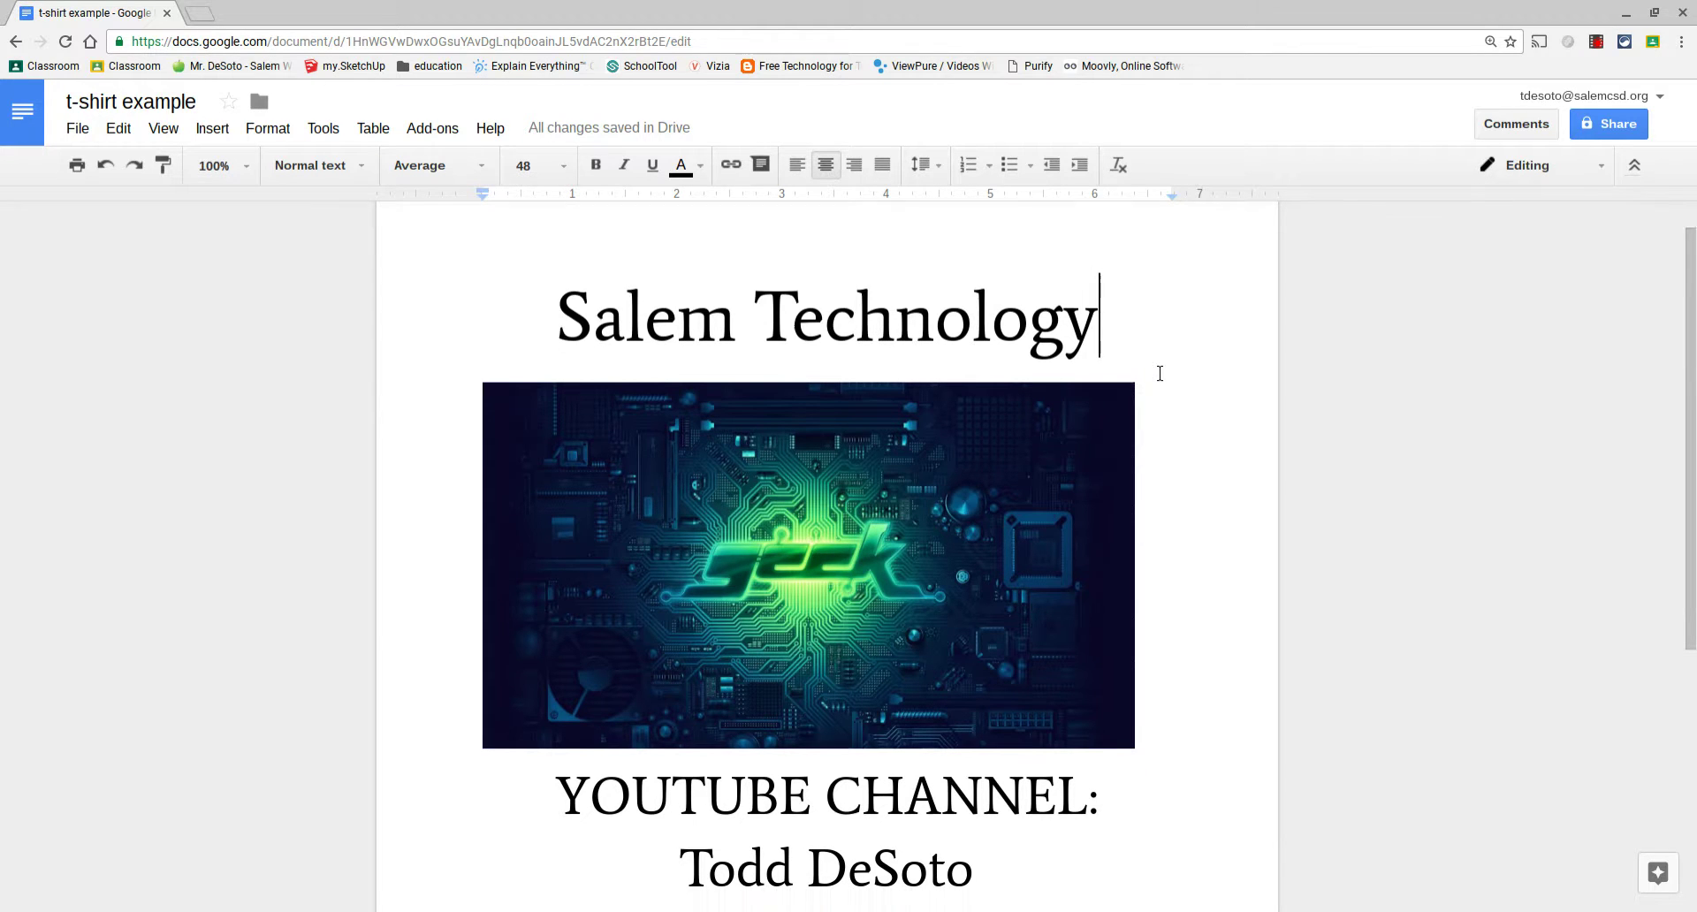
scroll(1160, 373, "up", 3)
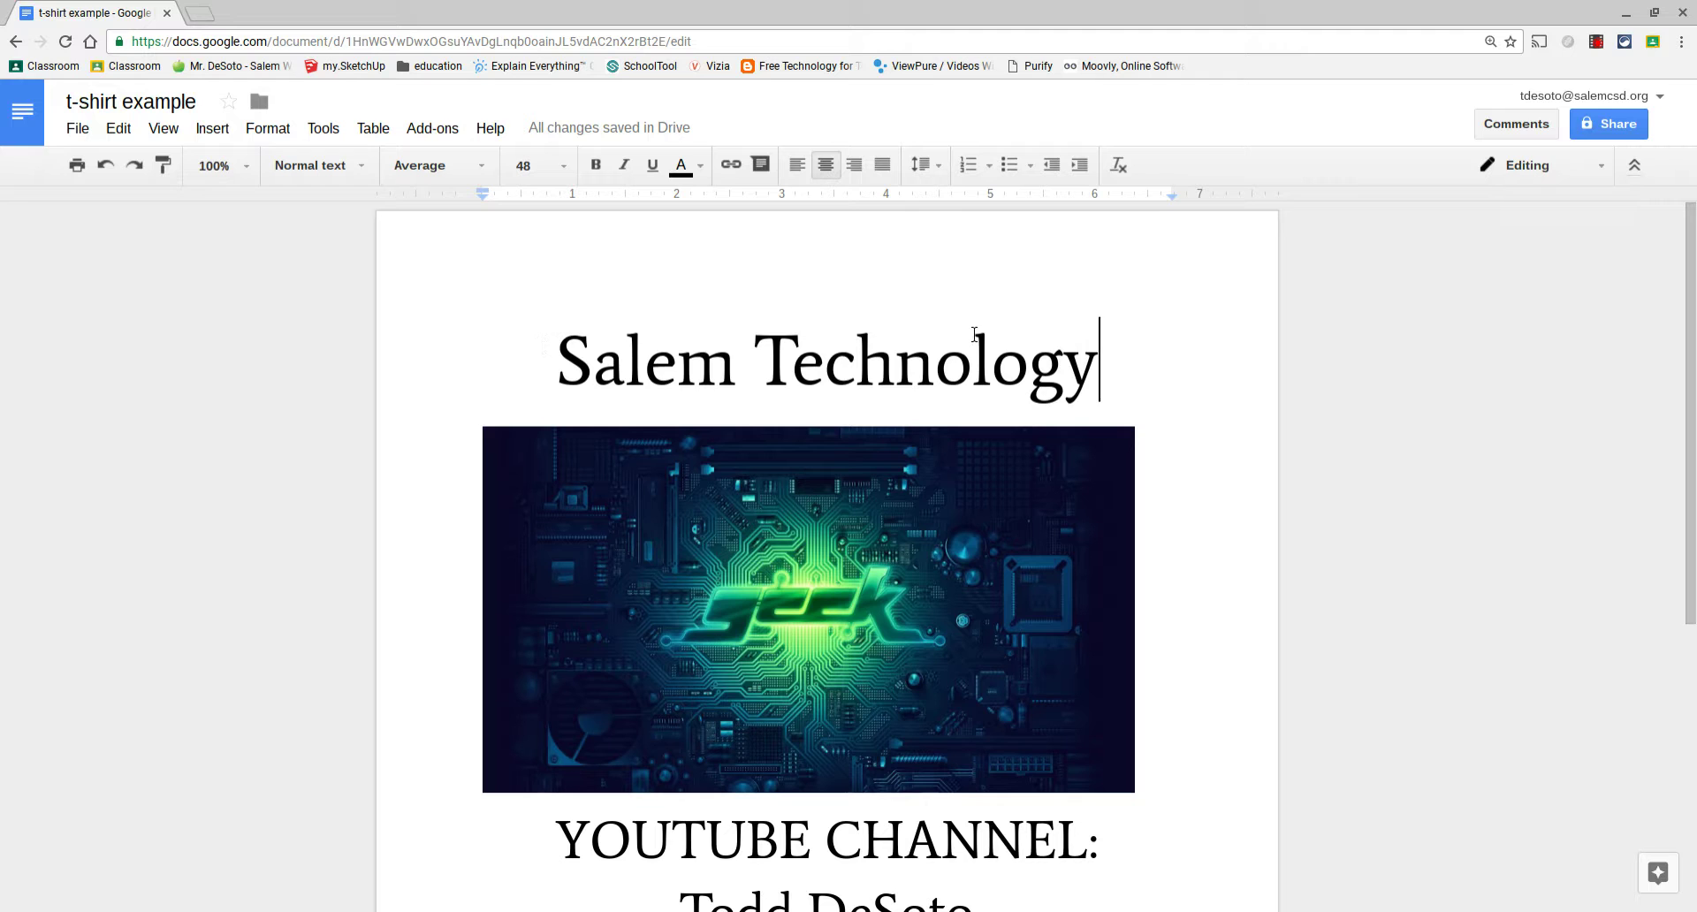
key("ctrl+minus")
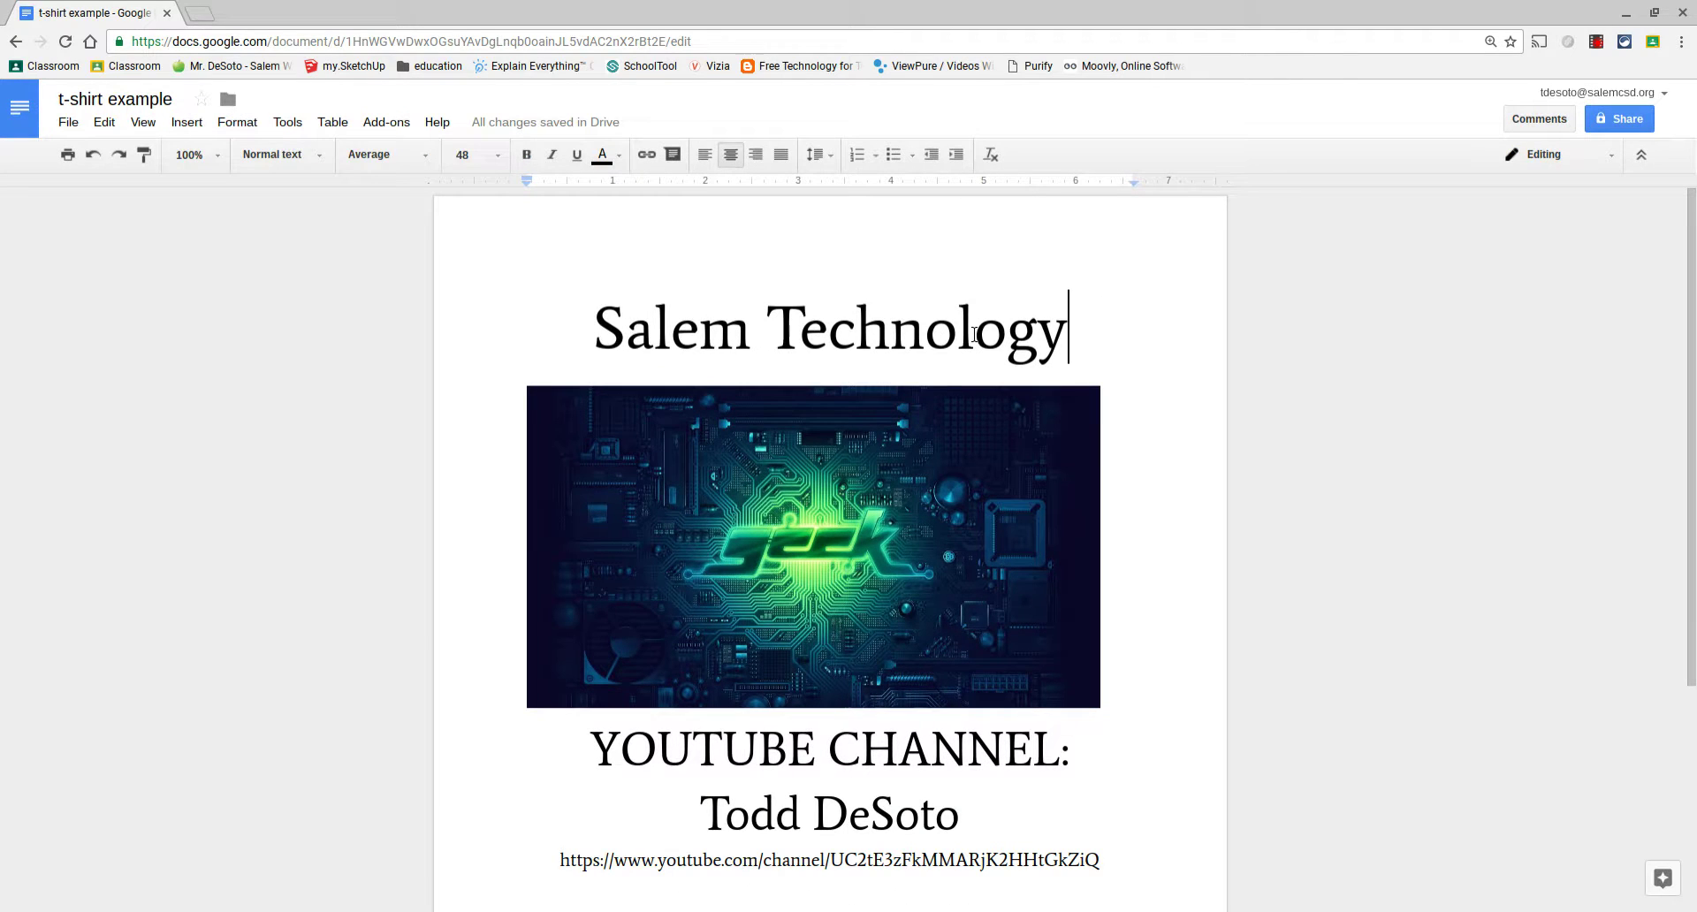
key("ctrl+minus")
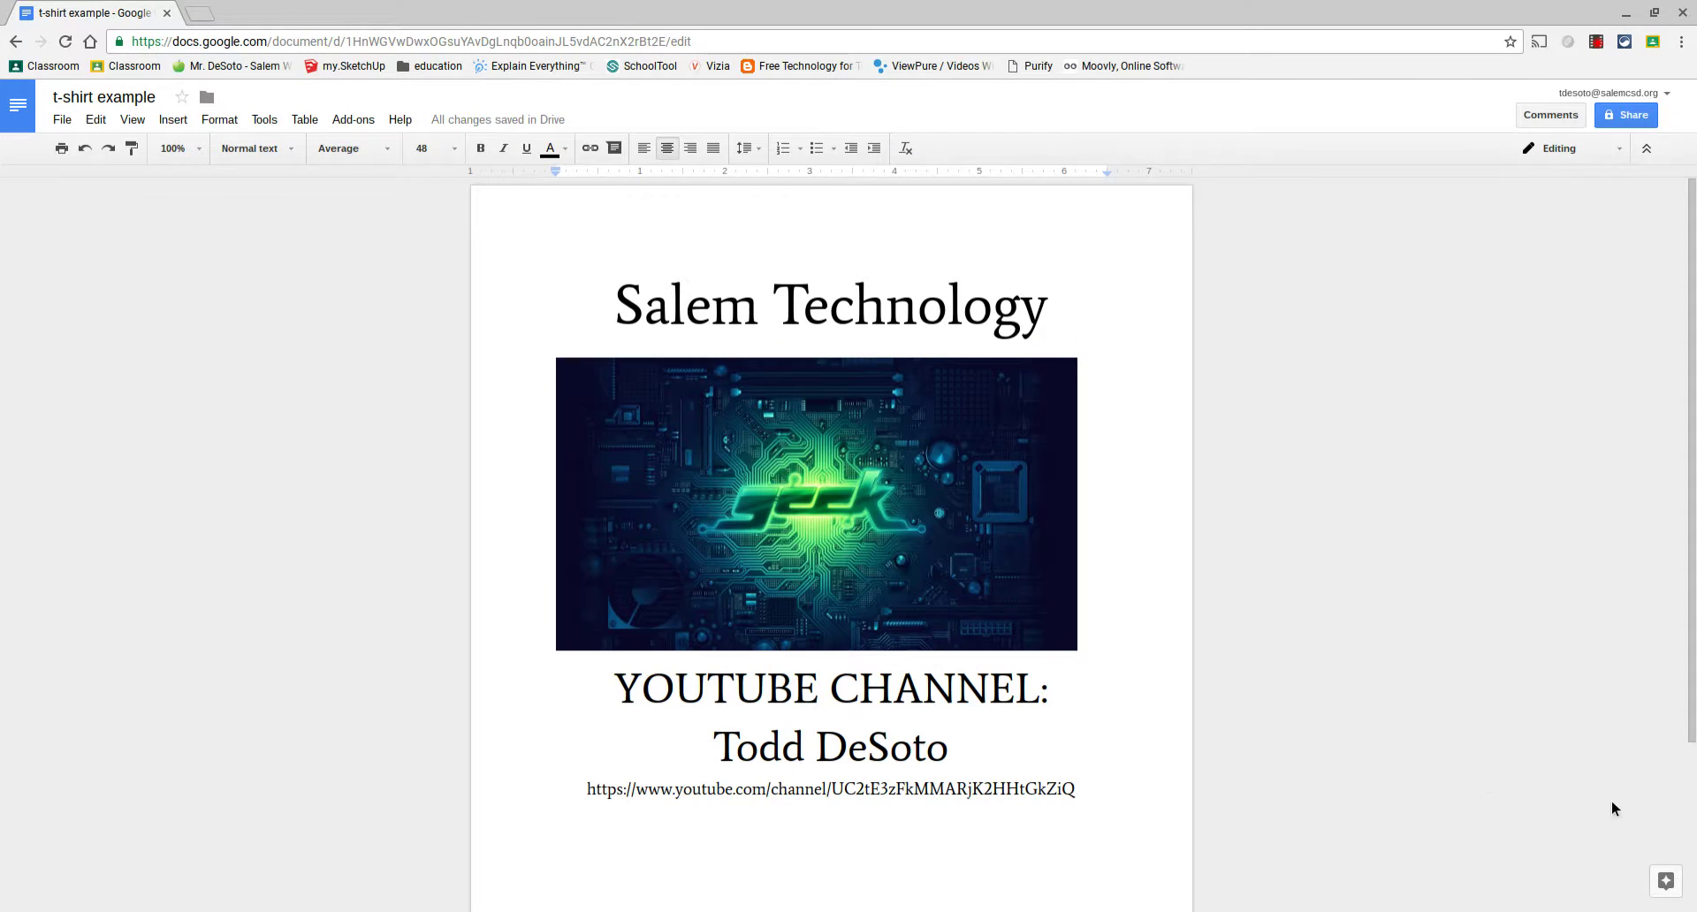
left_click(62, 119)
Create a new Untitled document and insert a blank drawing into it.
mouse_move(83, 185)
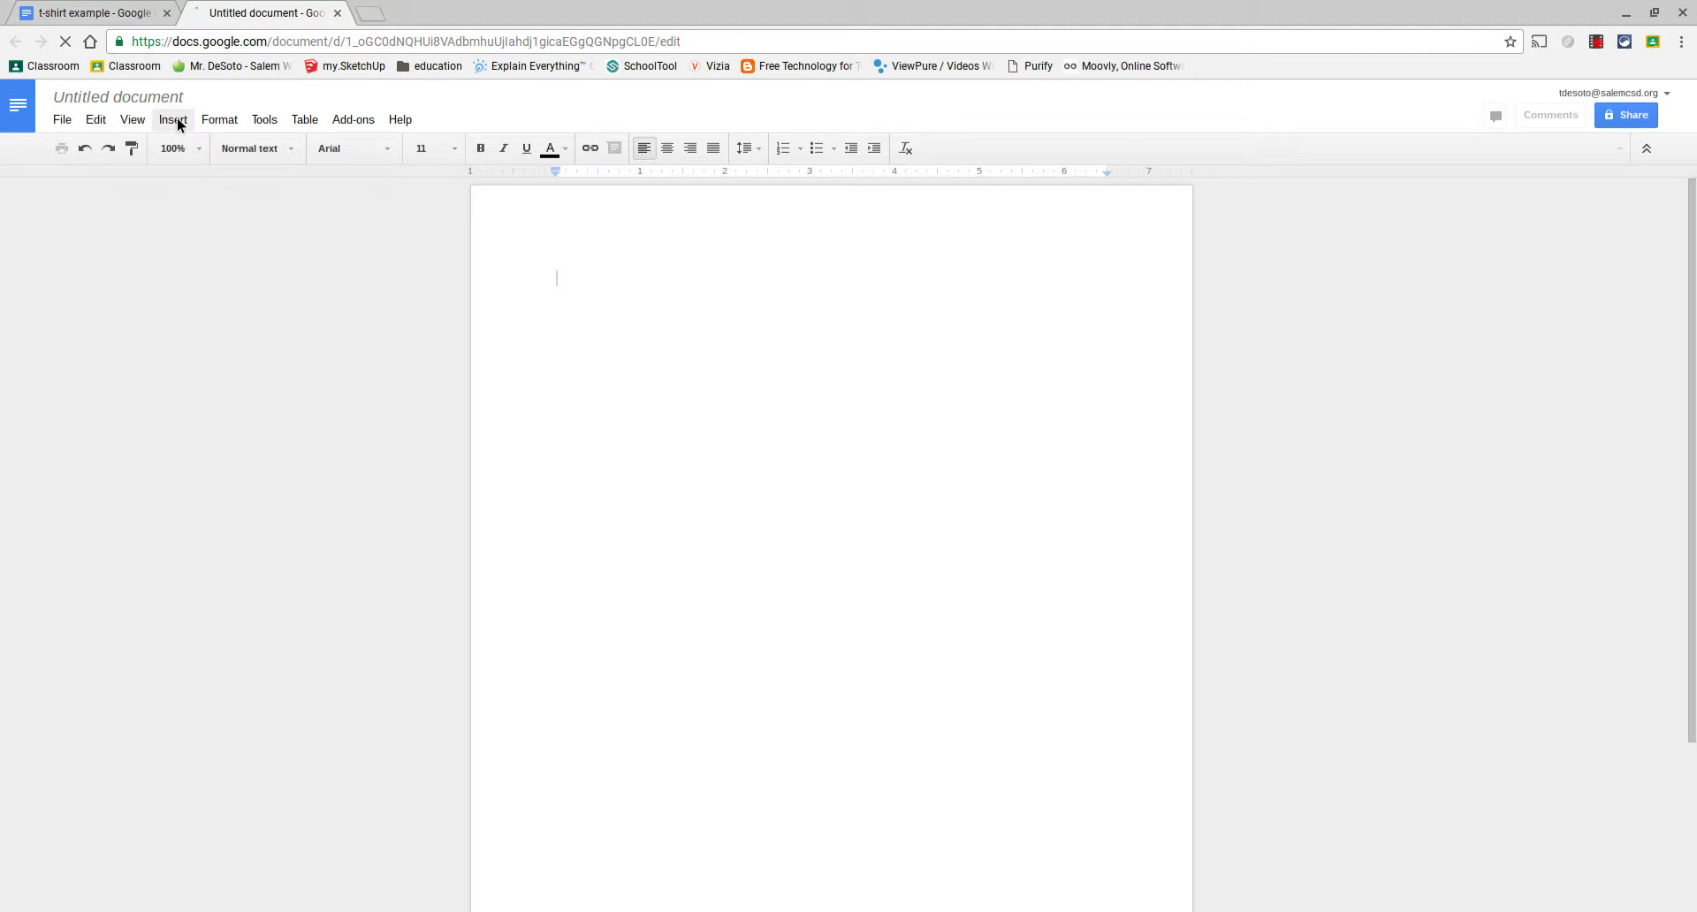
left_click(174, 120)
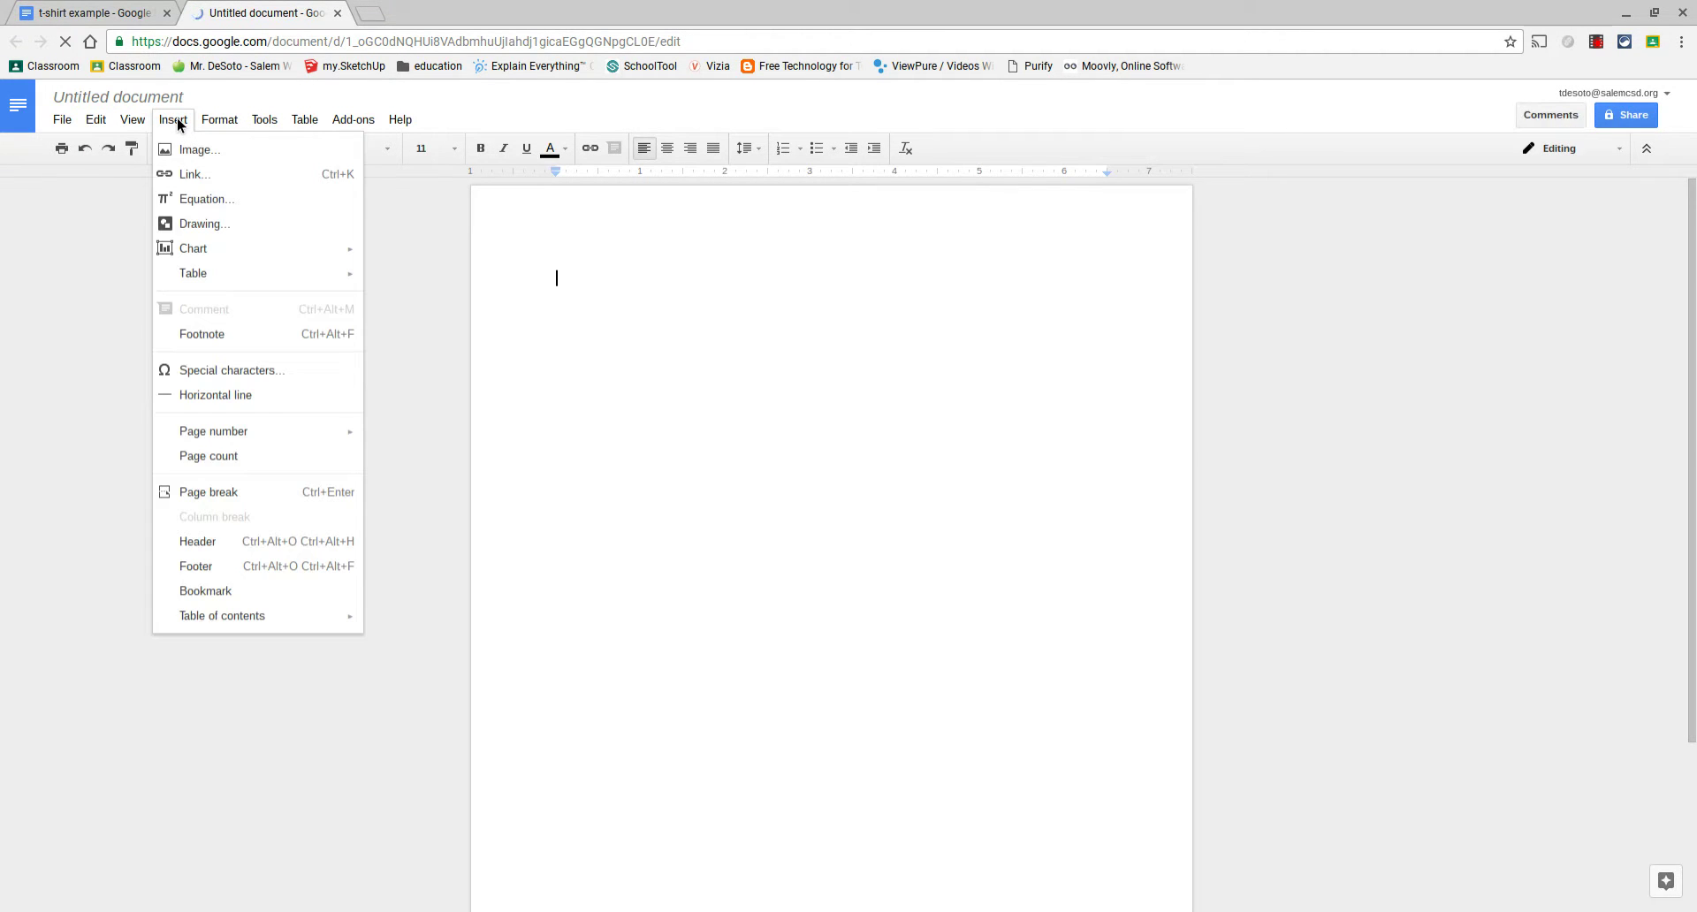
left_click(196, 228)
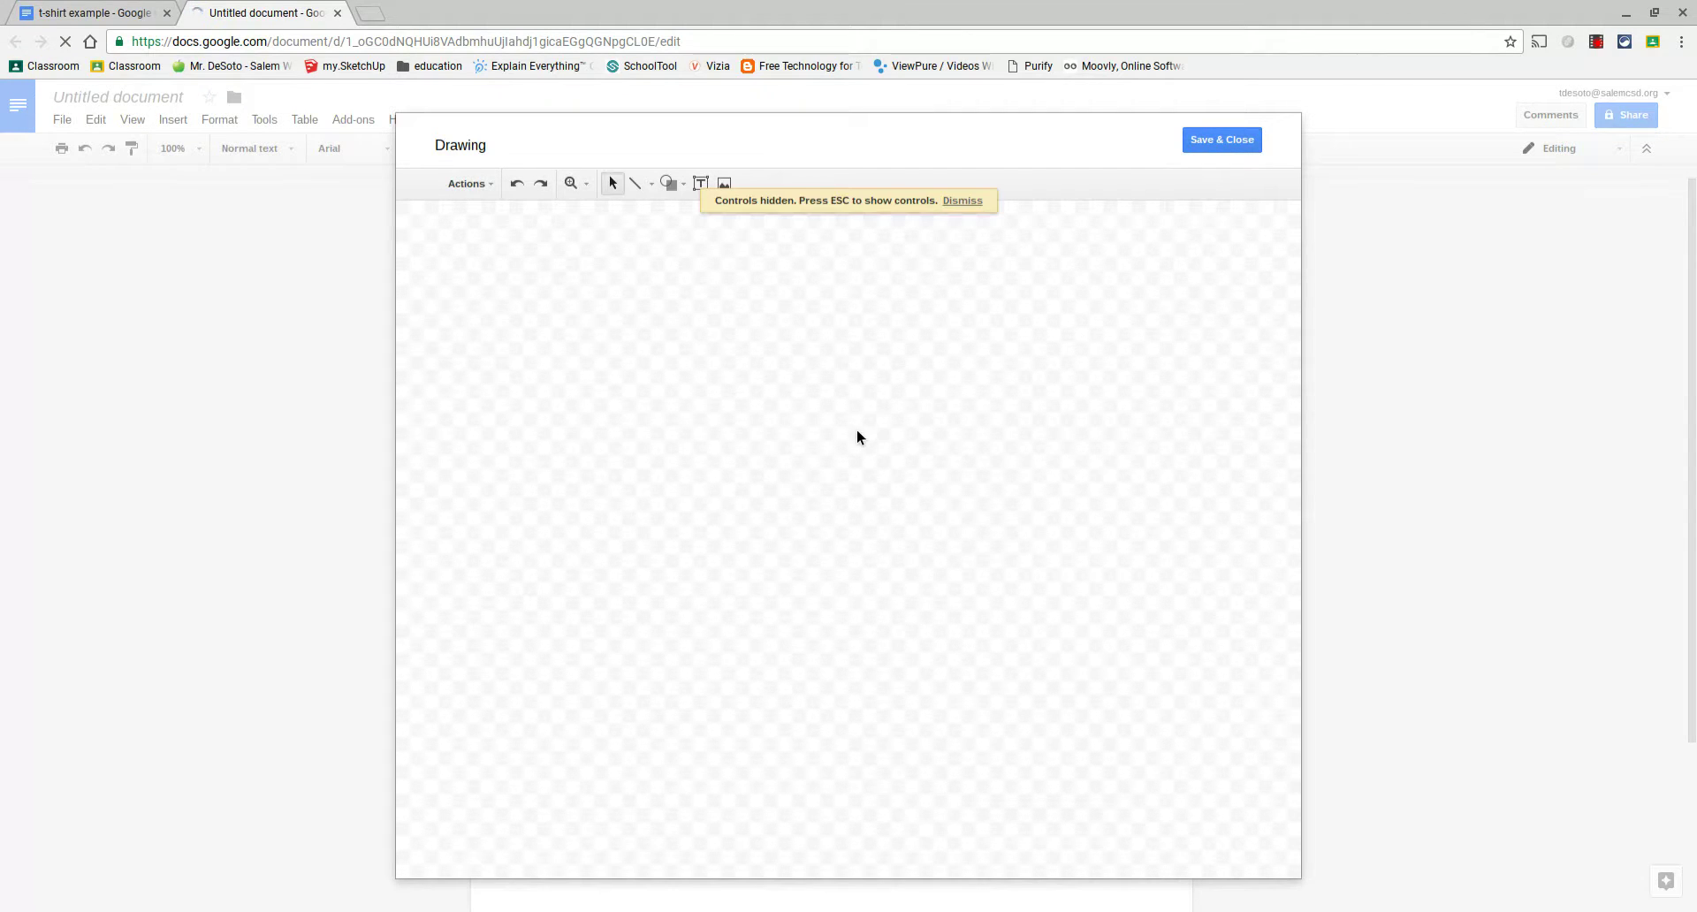
Add the Salem Technology screenshot from Google Drive's Recent images to the drawing canvas.
right_click(689, 421)
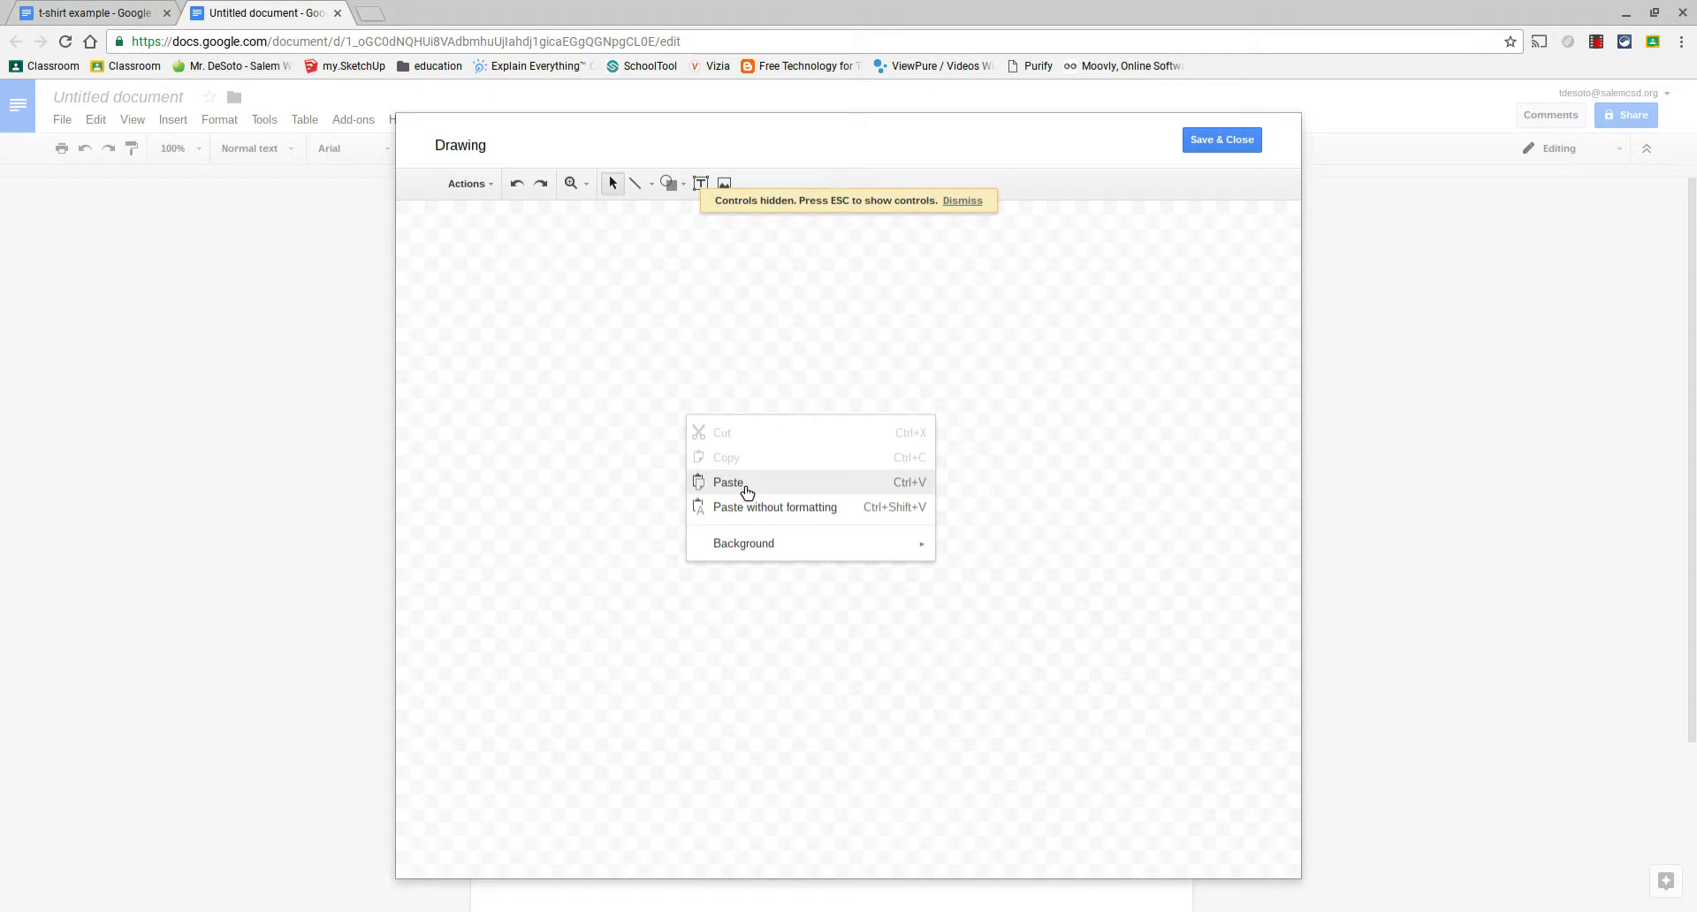
left_click(664, 397)
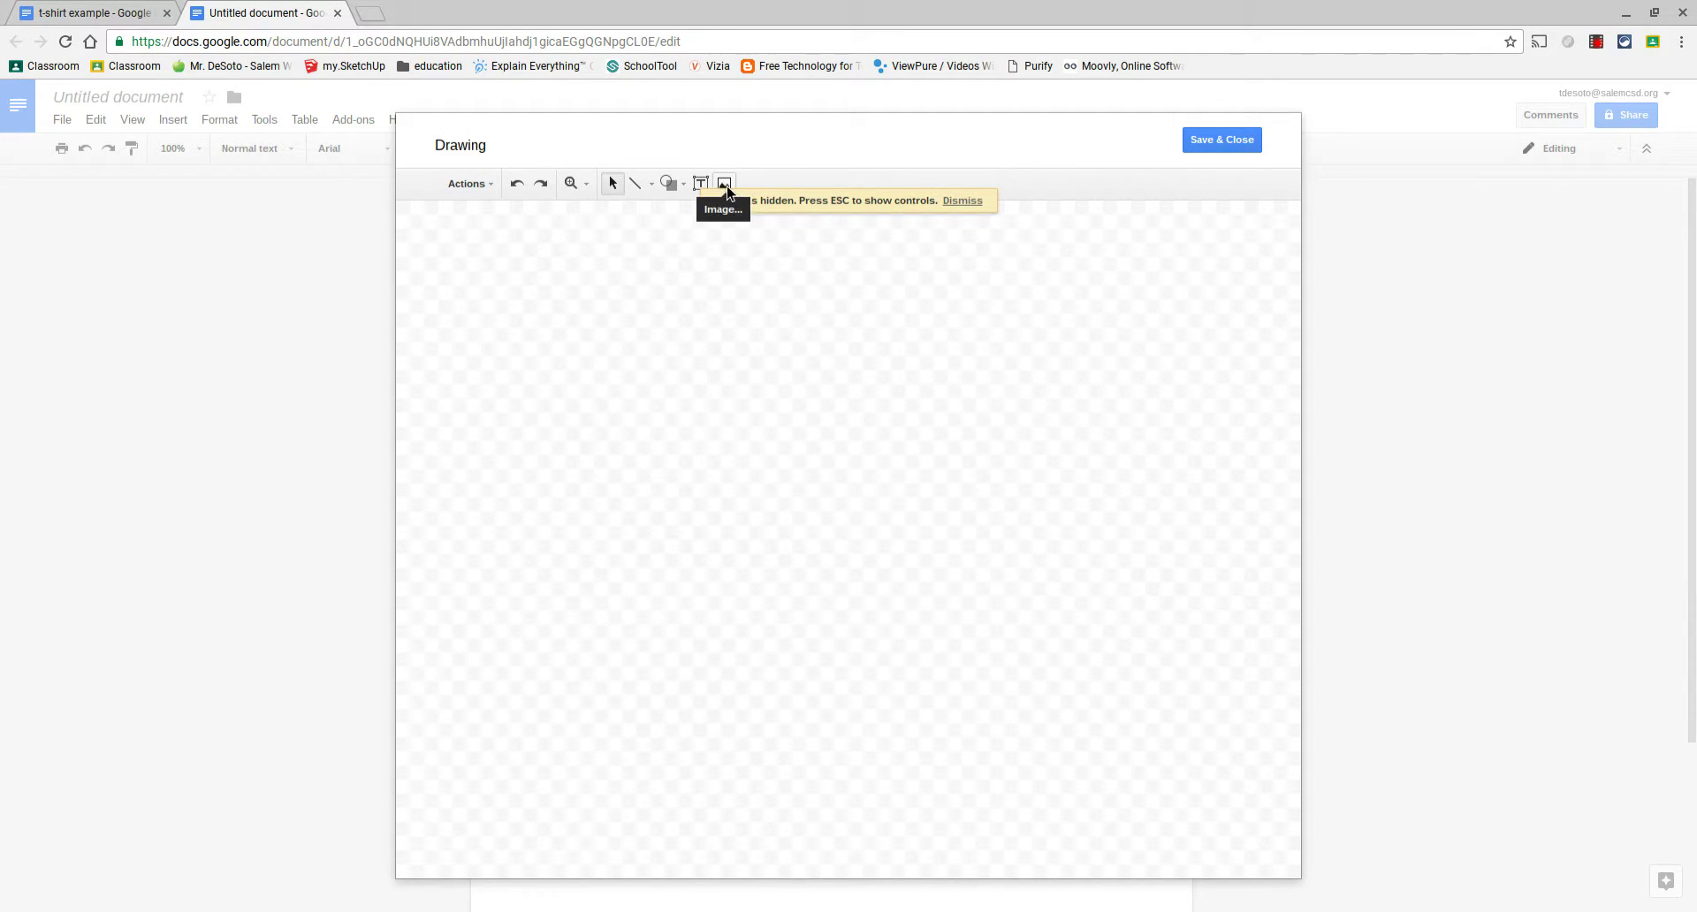
left_click(724, 183)
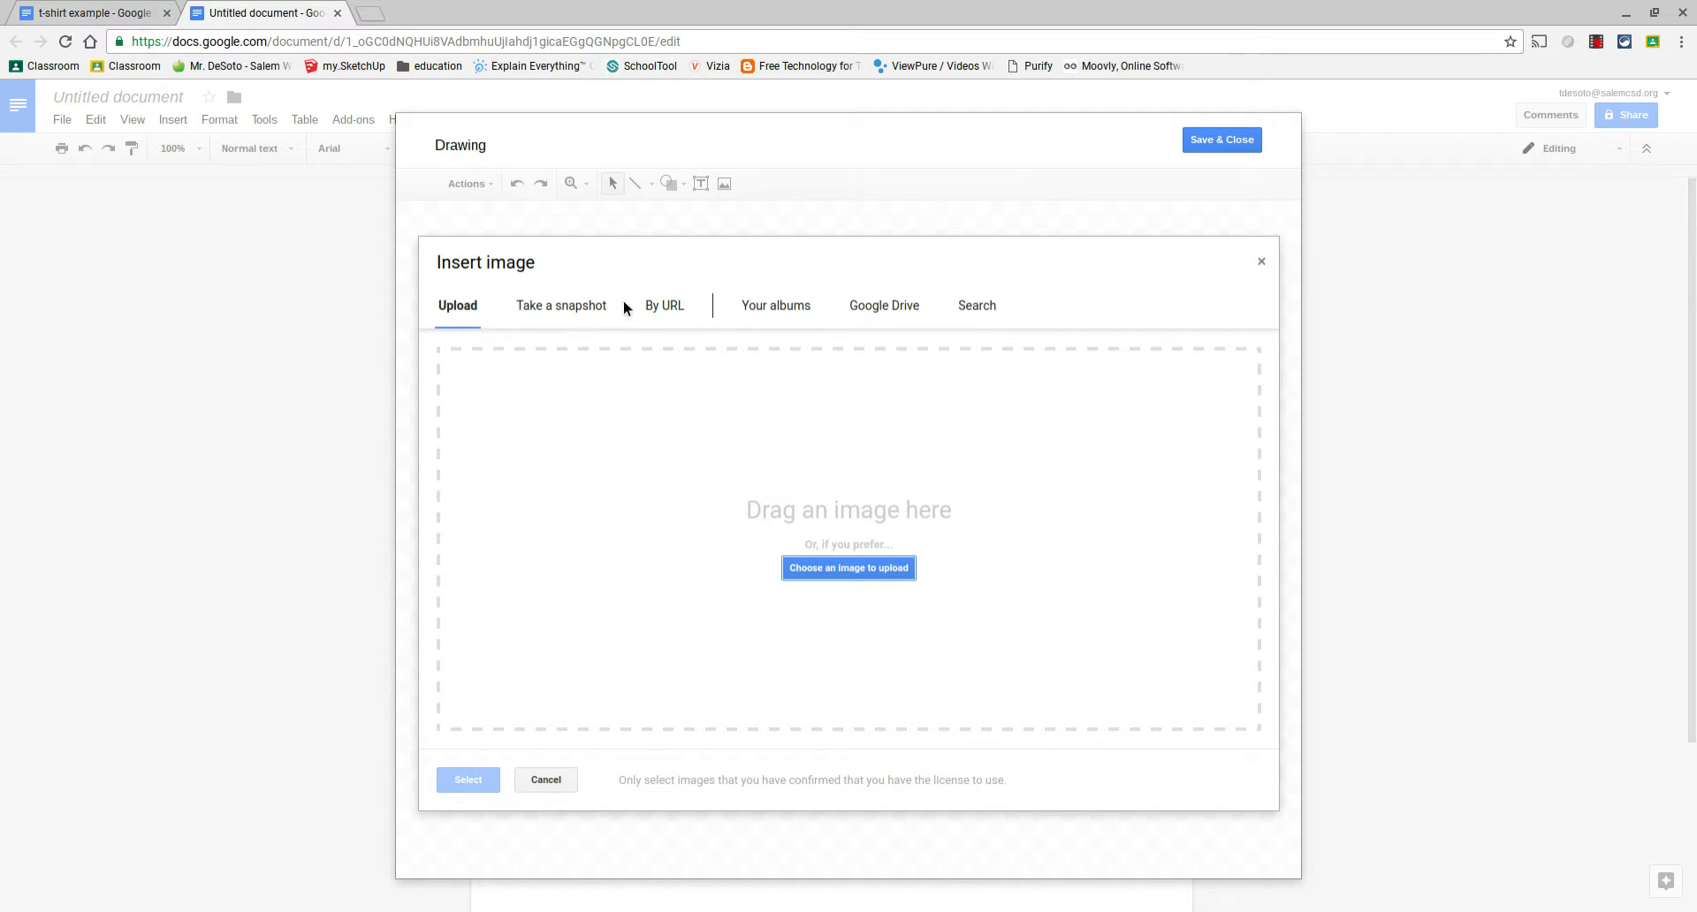
left_click(887, 306)
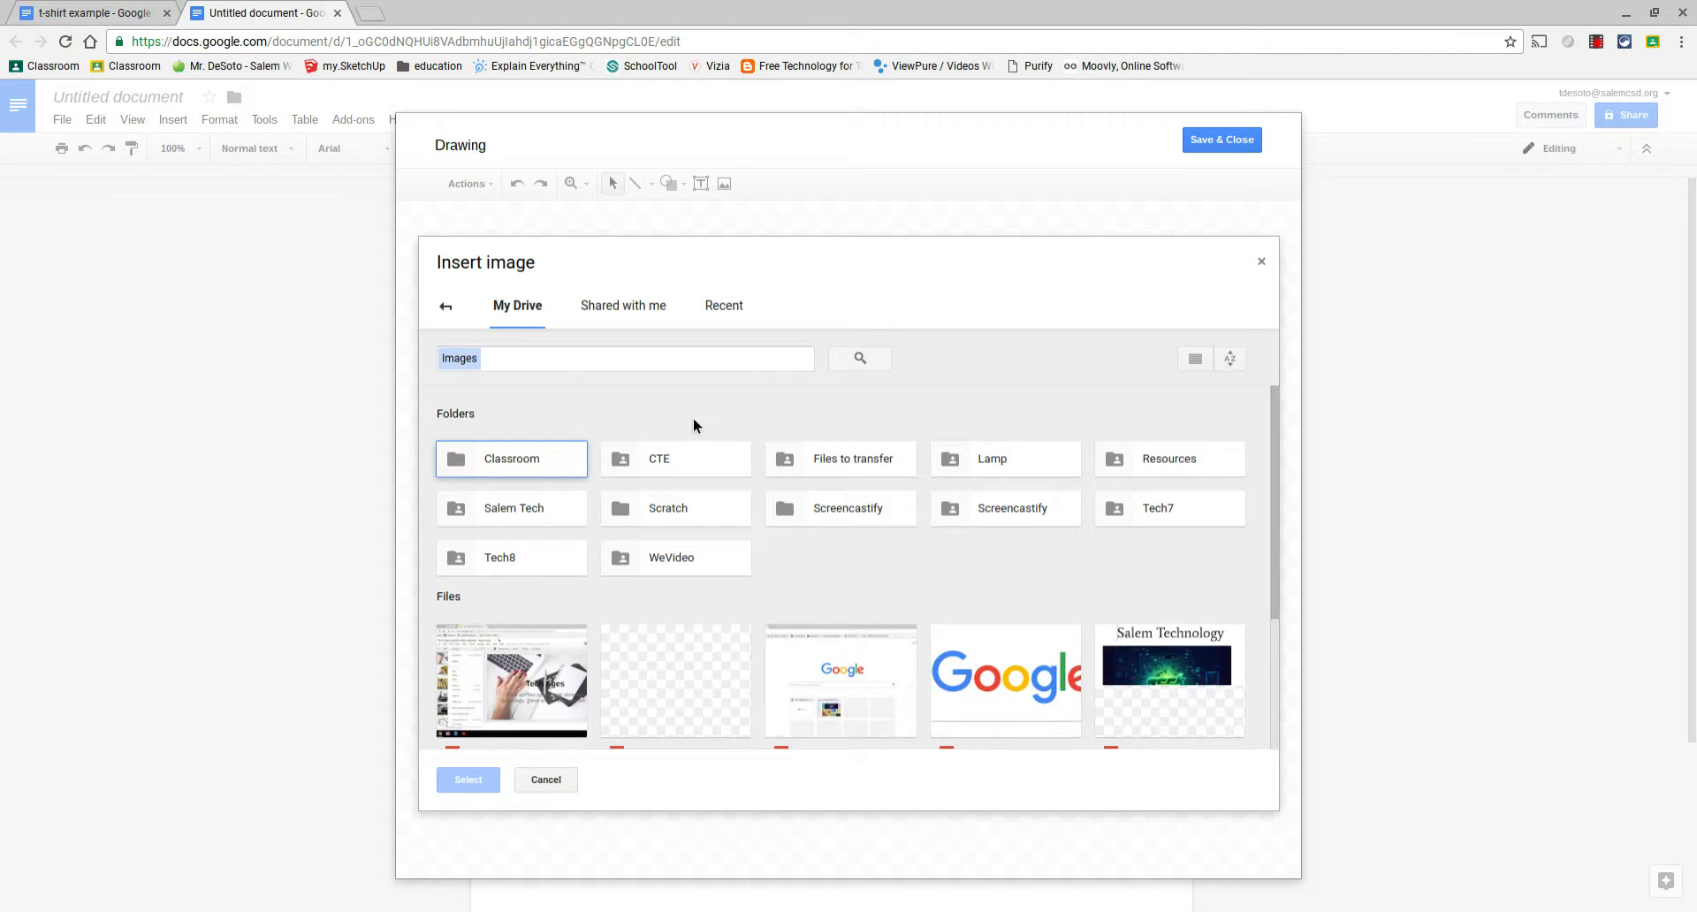
left_click(718, 310)
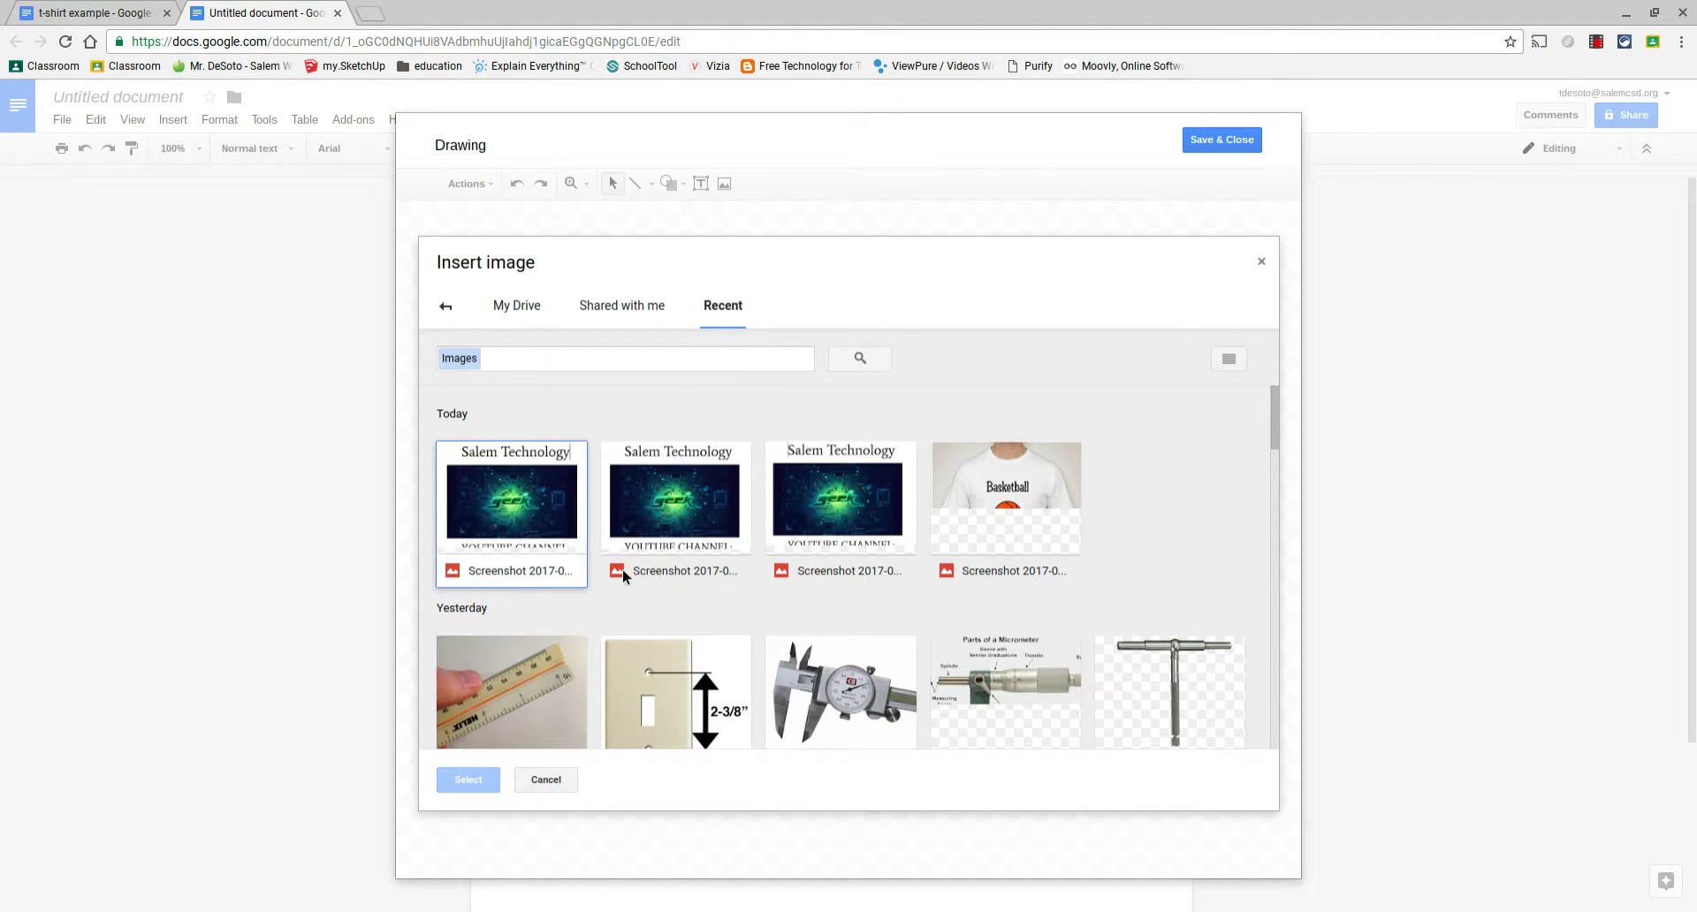
double_click(517, 524)
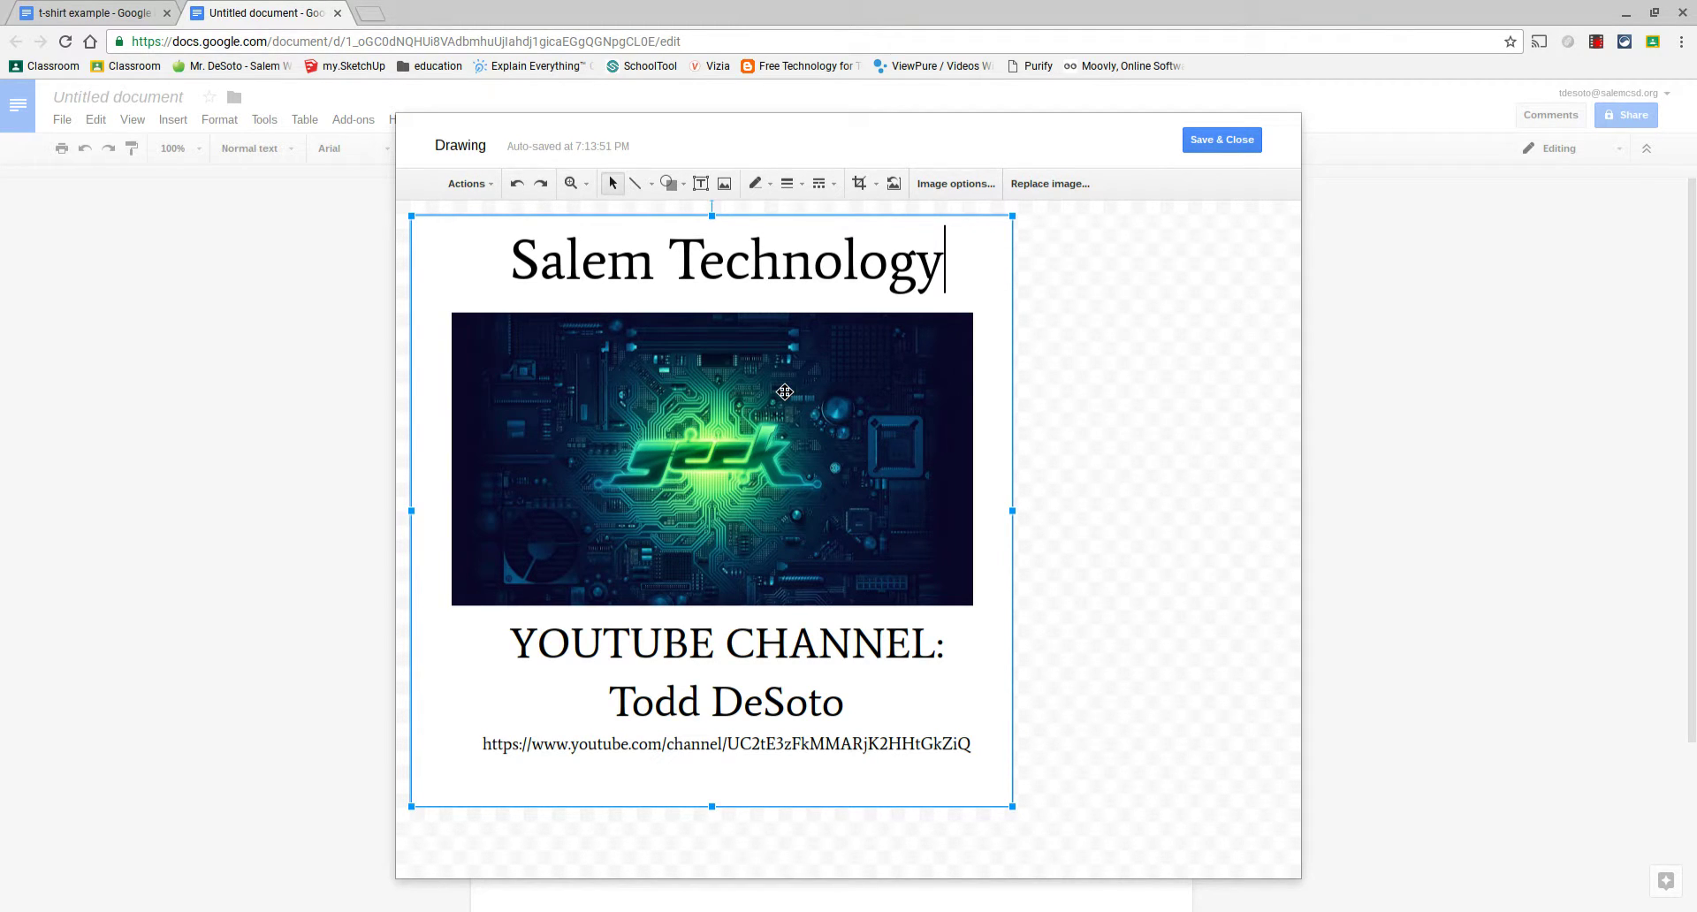
left_click(468, 184)
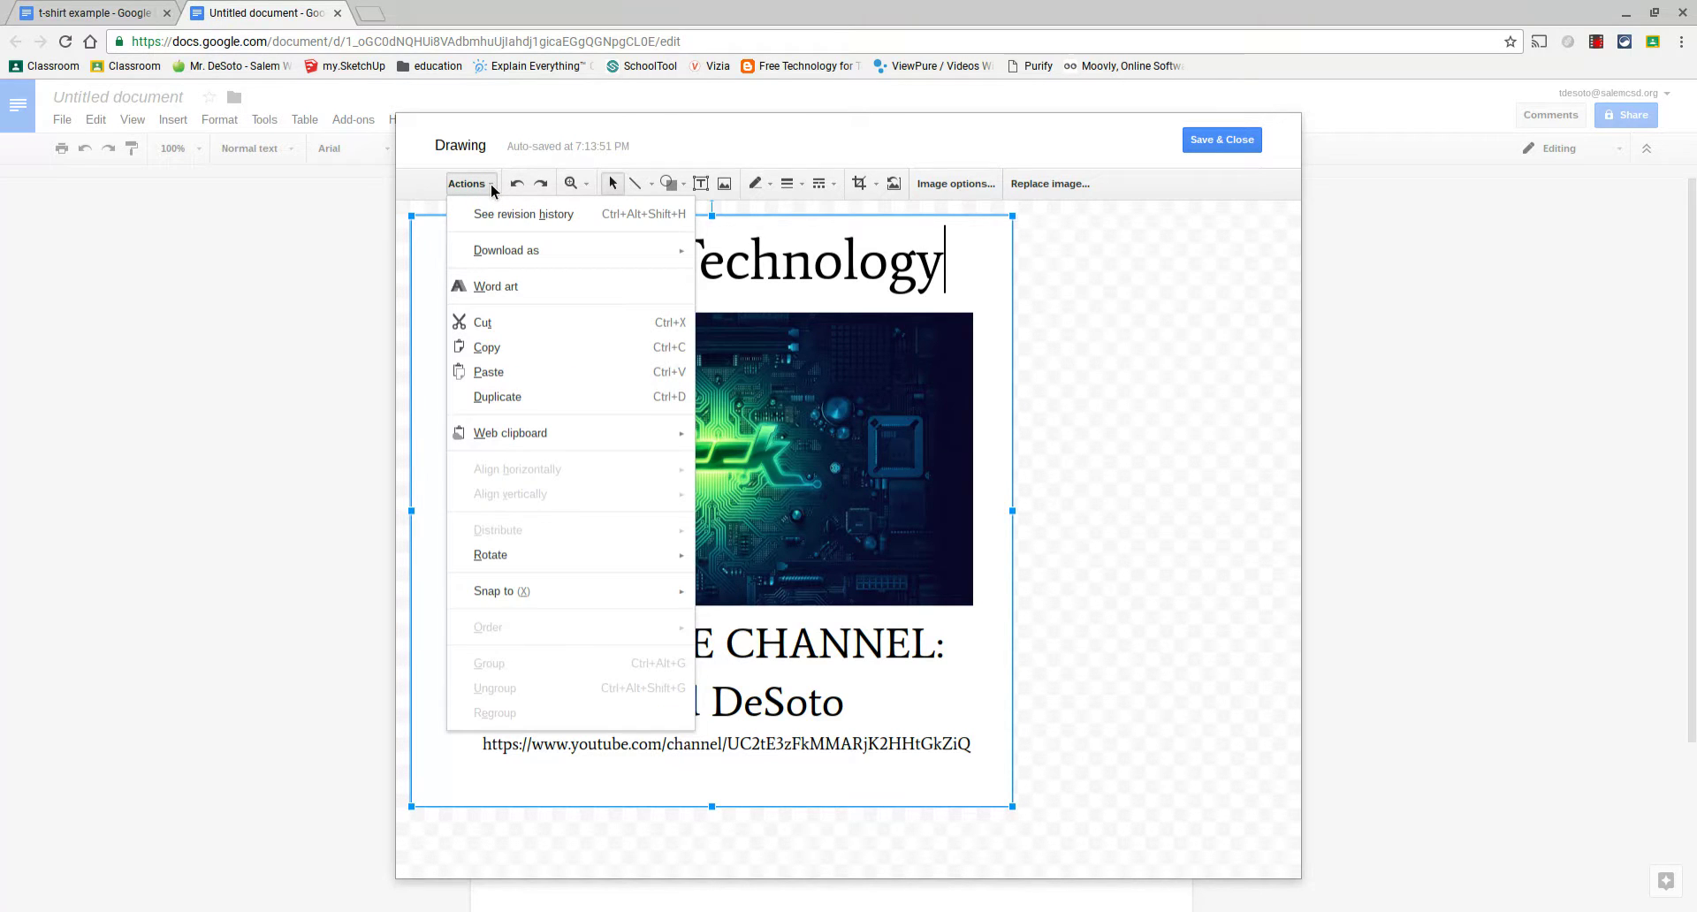
Flip the drawing horizontally and save it into the document.
mouse_move(522, 566)
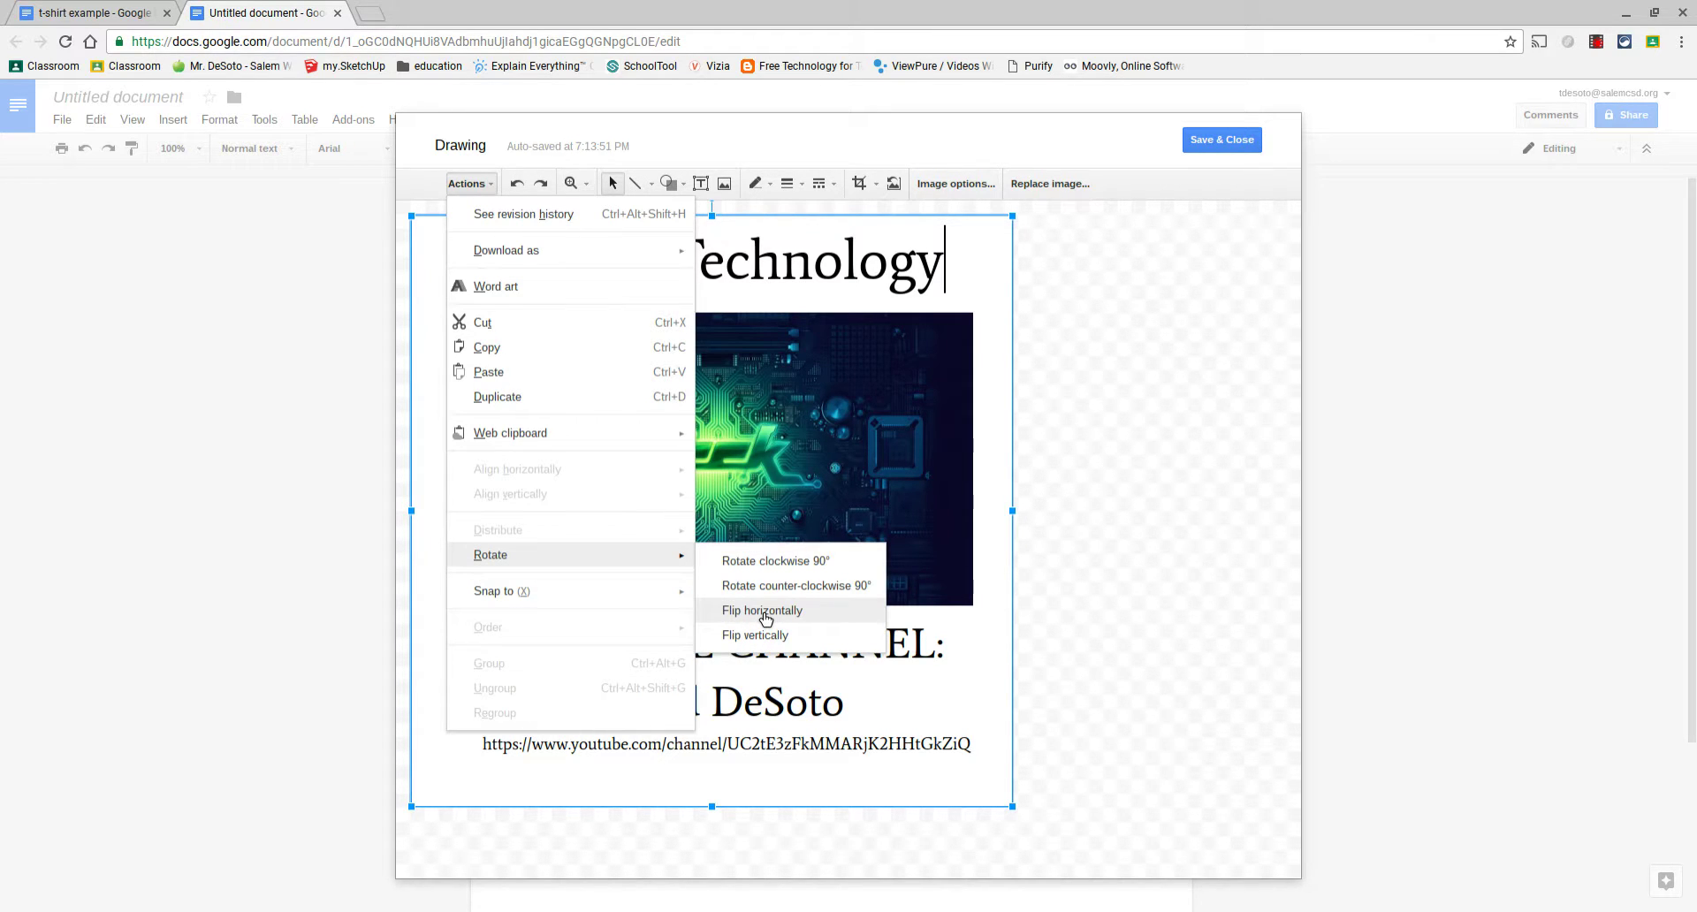
left_click(766, 617)
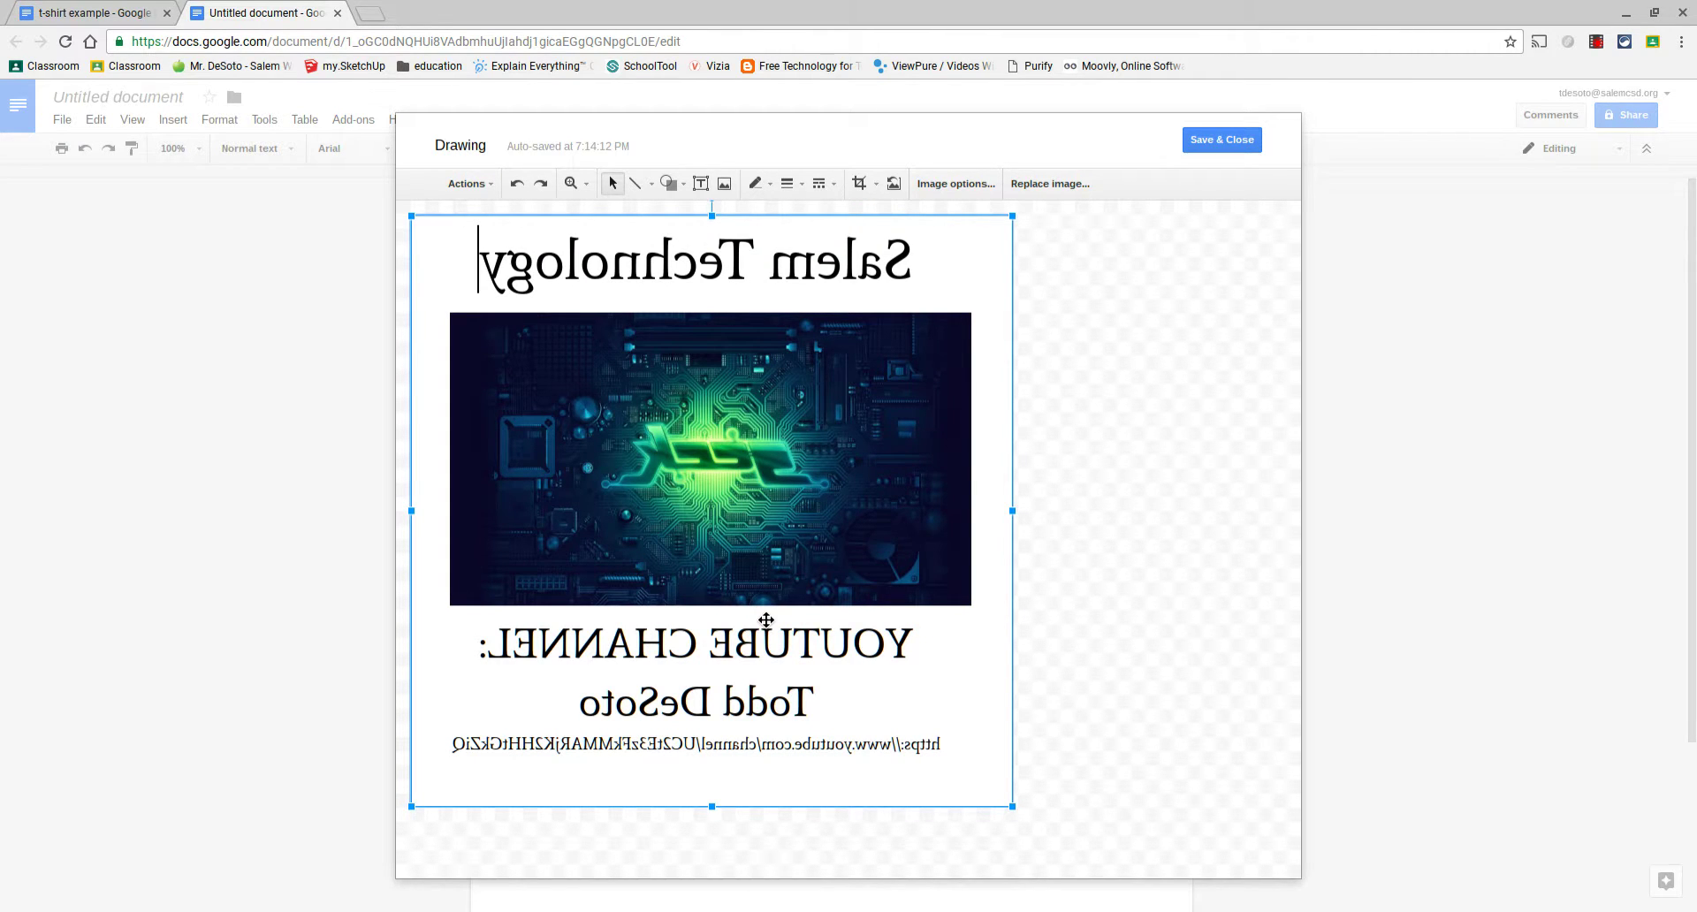
left_click(1234, 142)
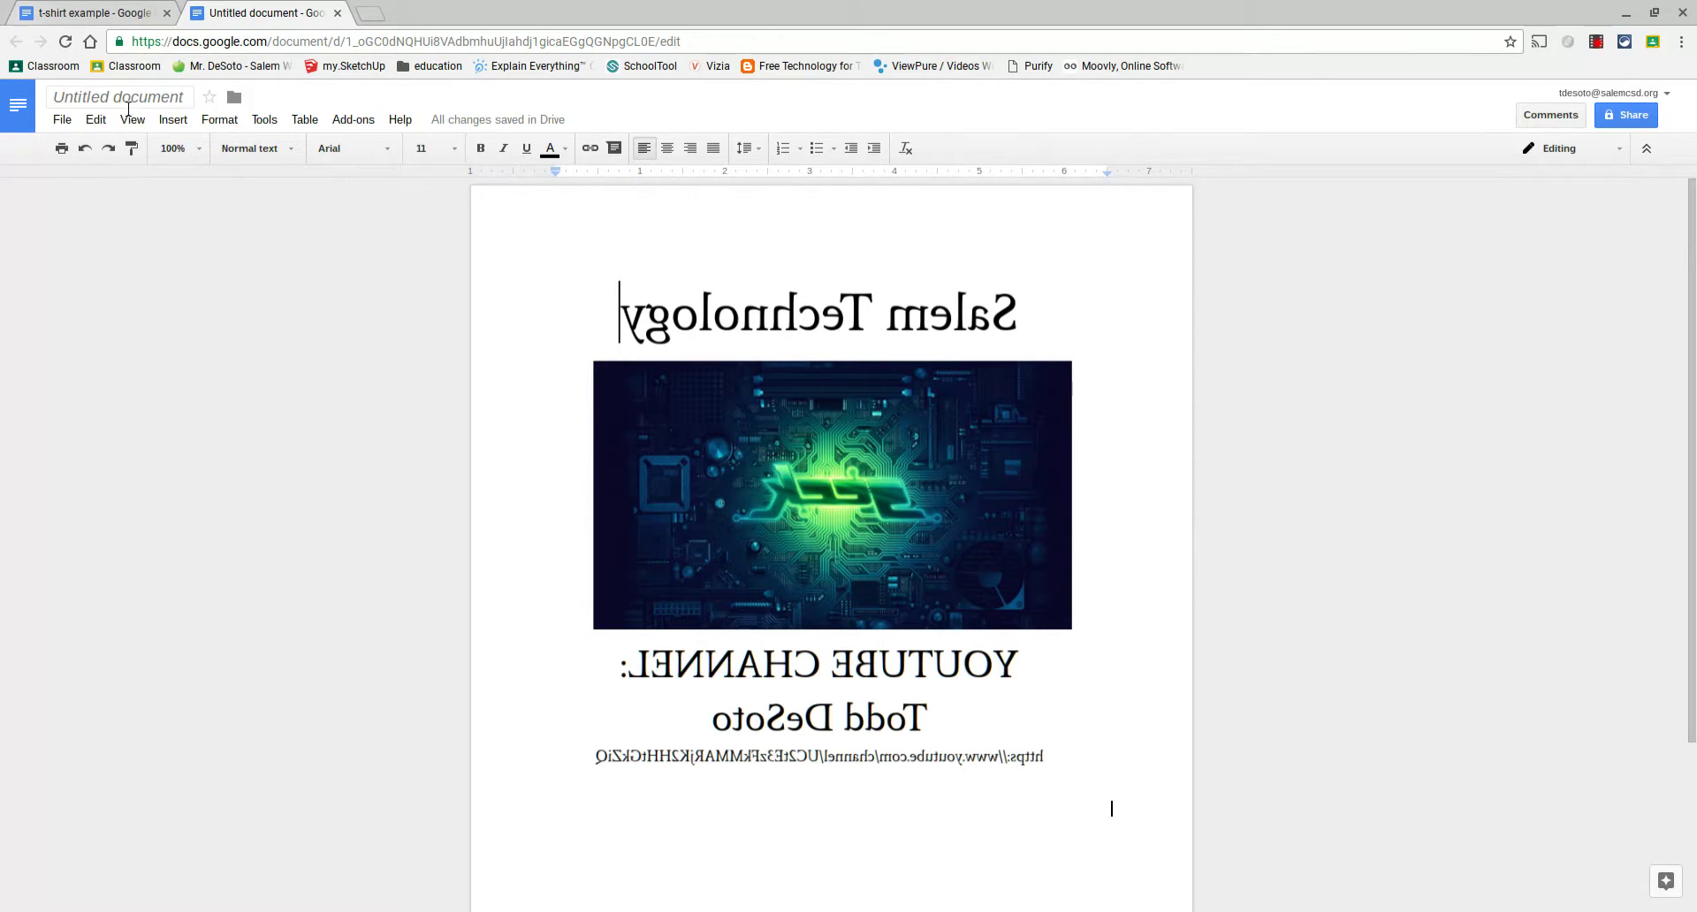
left_click(193, 104)
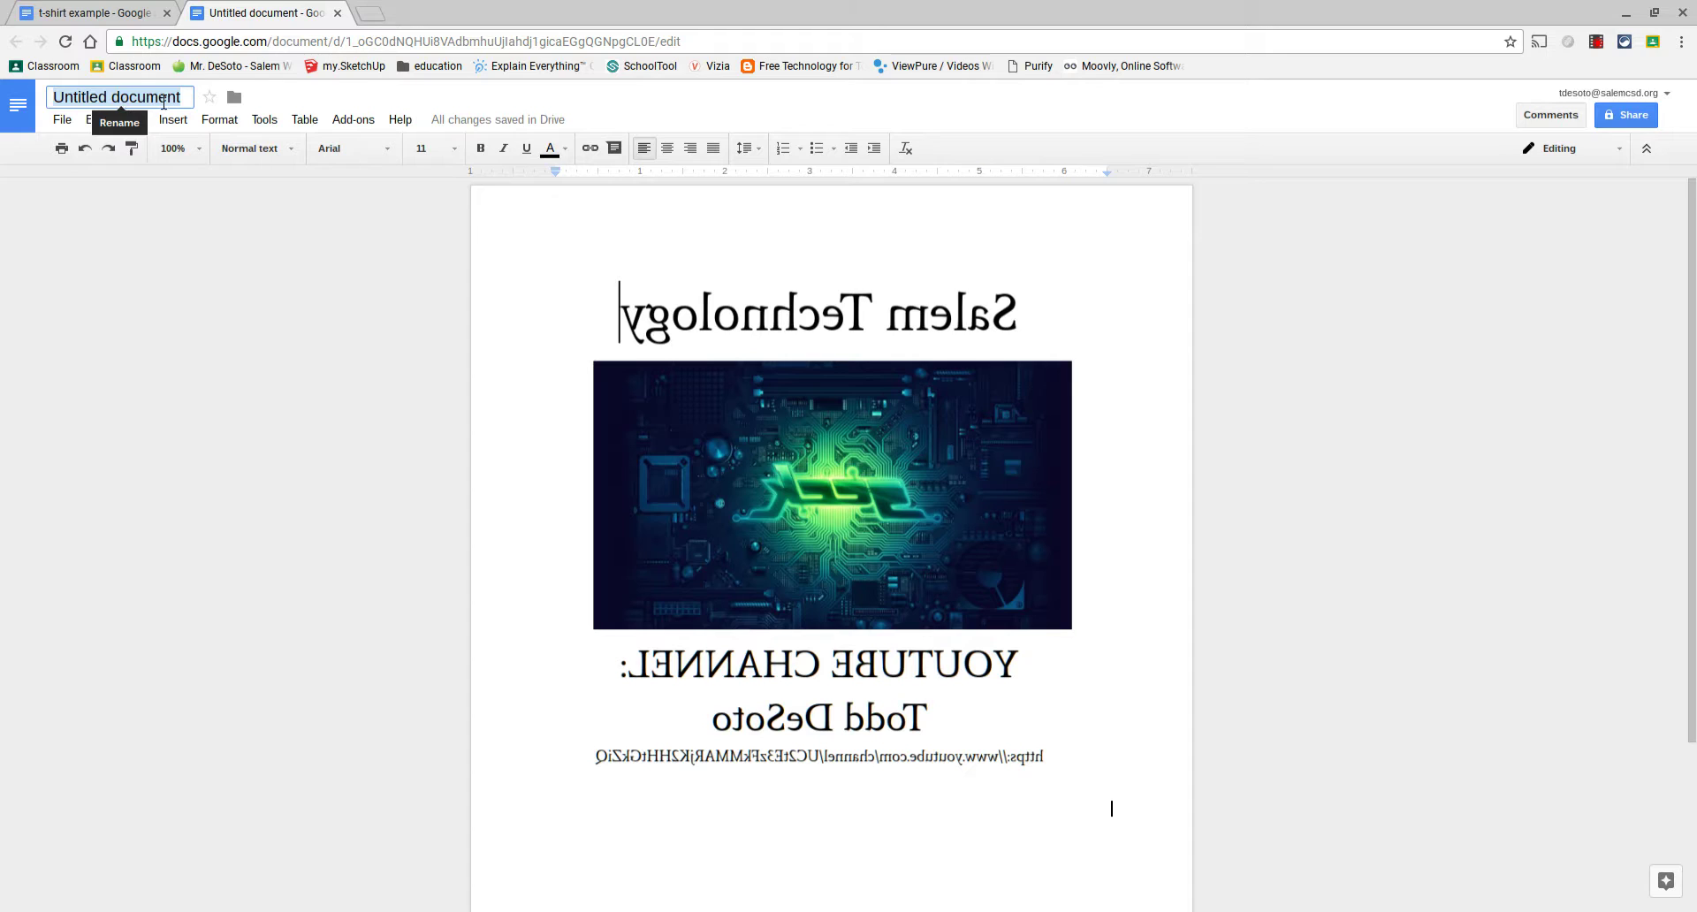
Retitle the document 'Printready-t-shirt', adding the missing hyphen before confirming.
type("Print")
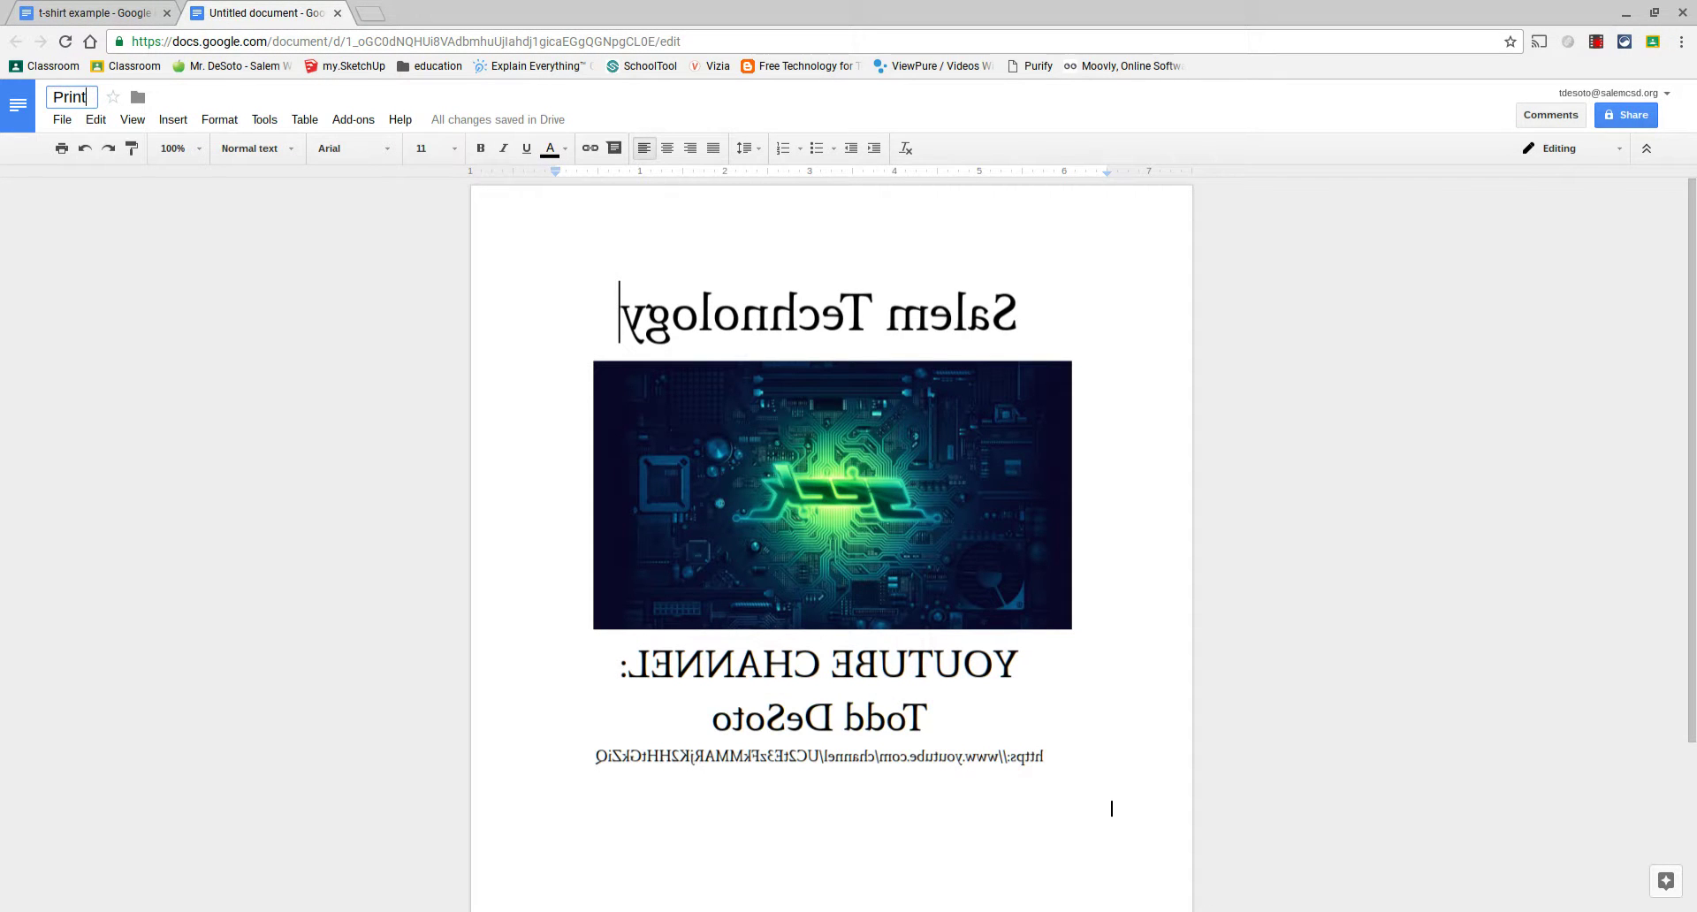
type("readyt-shirt")
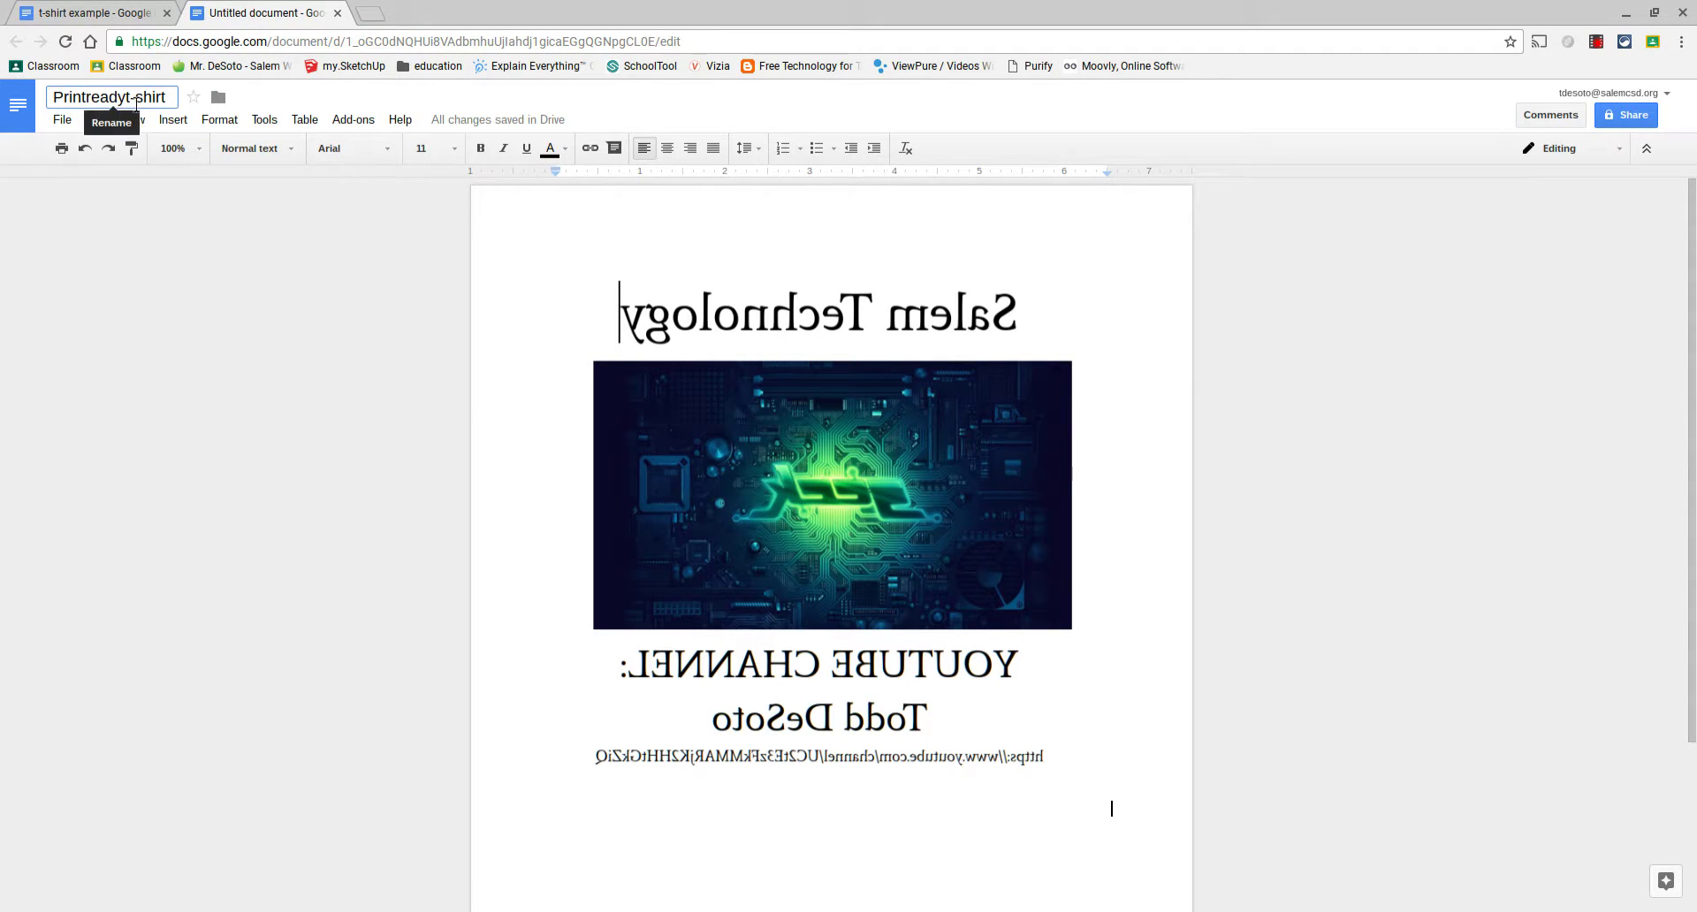
key("Left")
key("Left")
key("Left")
key("Left")
key("Left")
key("Left")
key("Left")
type("-")
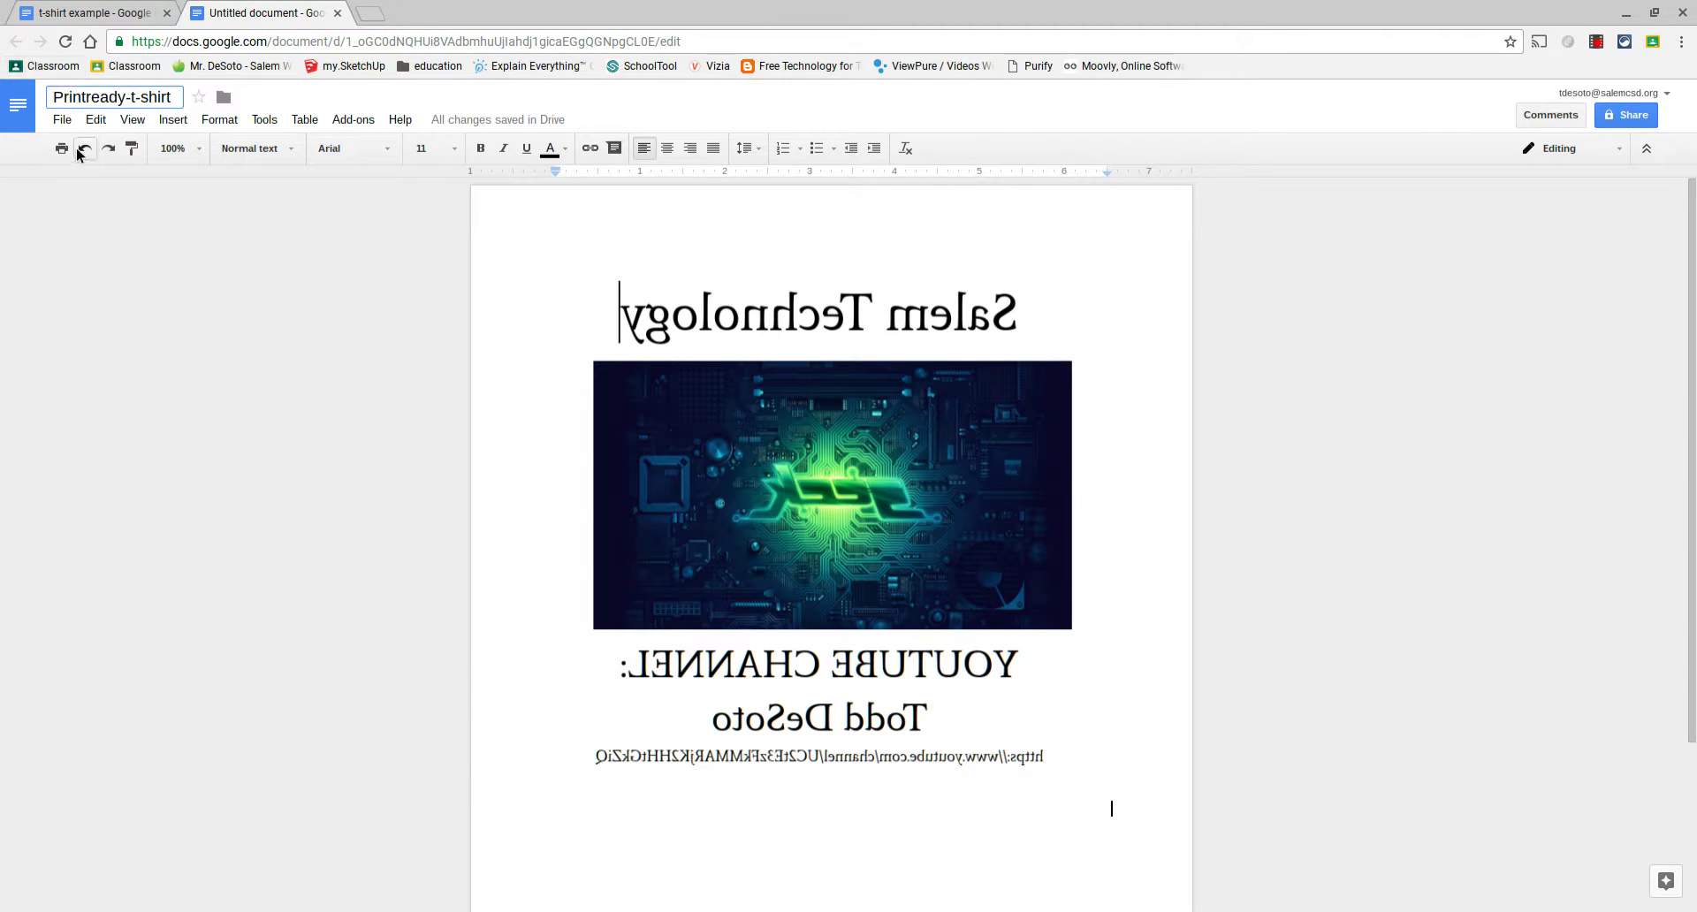
left_click(64, 116)
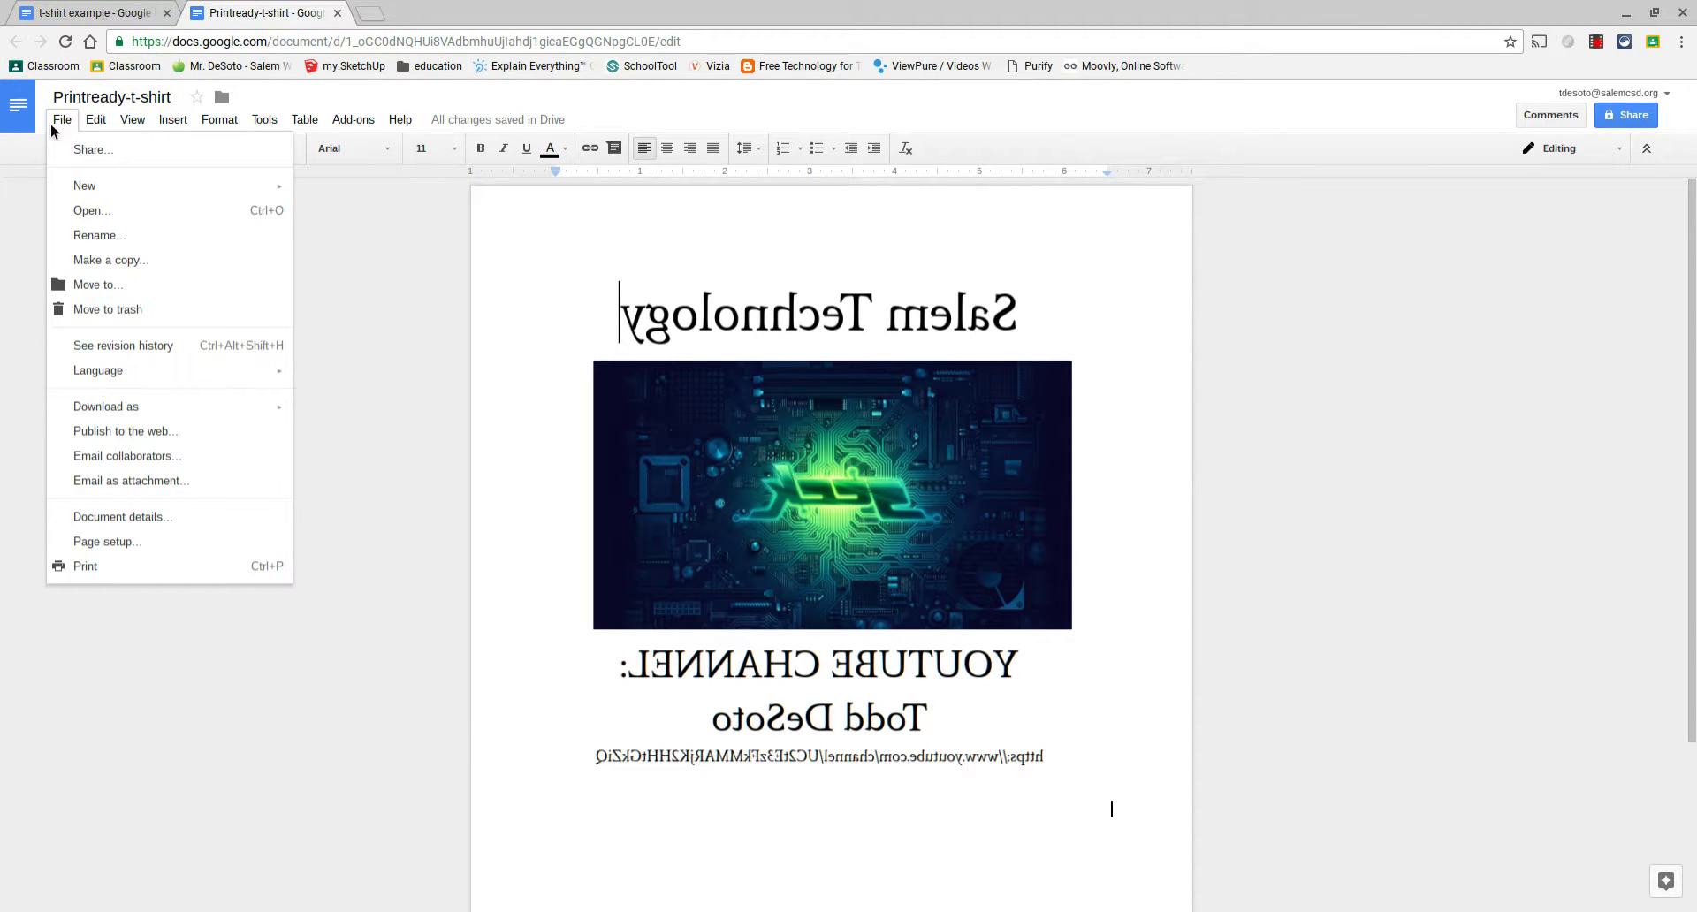